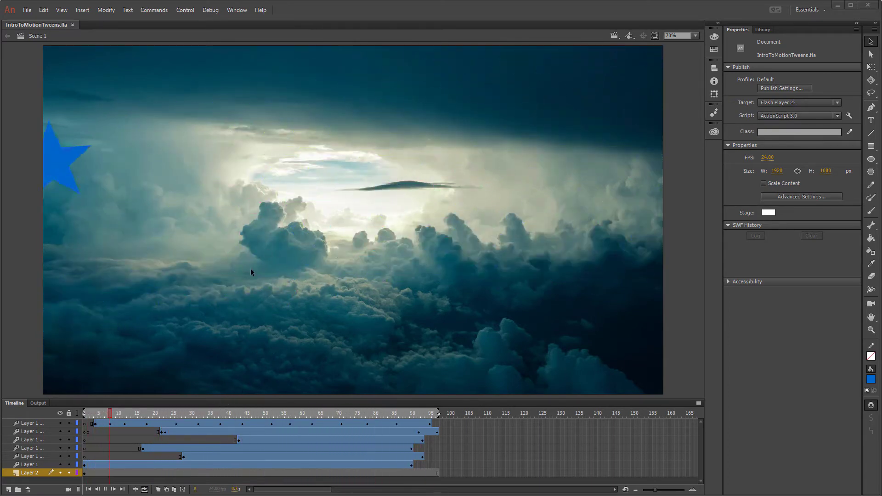
Step: Stop the preview, show off-stage artwork at 50% zoom, and scrub through the stars' motion
{"action": "key", "text": "Return"}
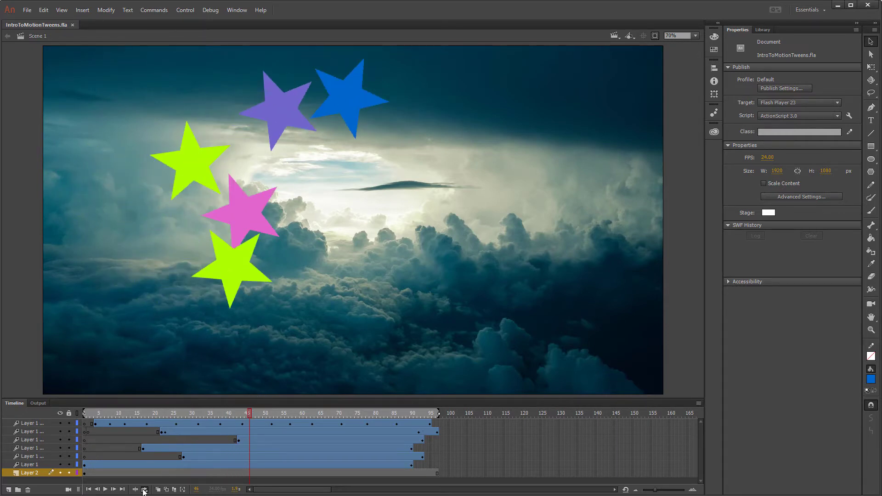
{"action": "left_click_drag", "start_coordinate": [252, 412], "coordinate": [143, 413]}
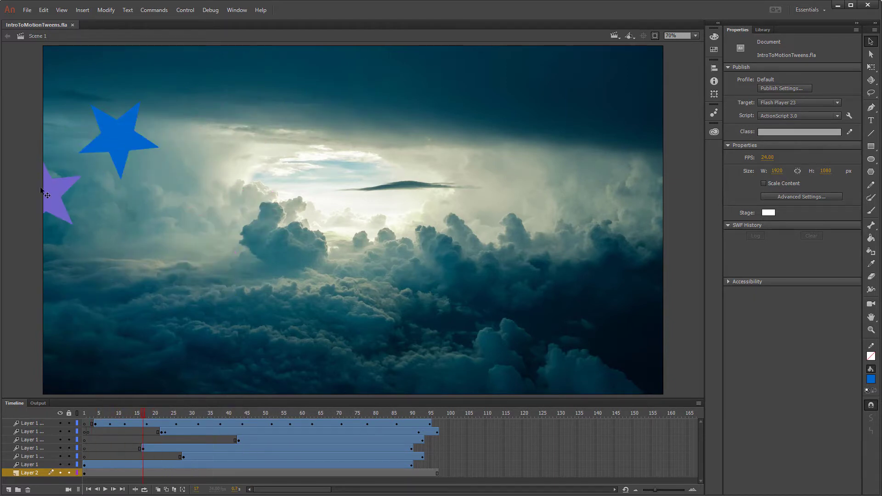
{"action": "left_click", "coordinate": [654, 37]}
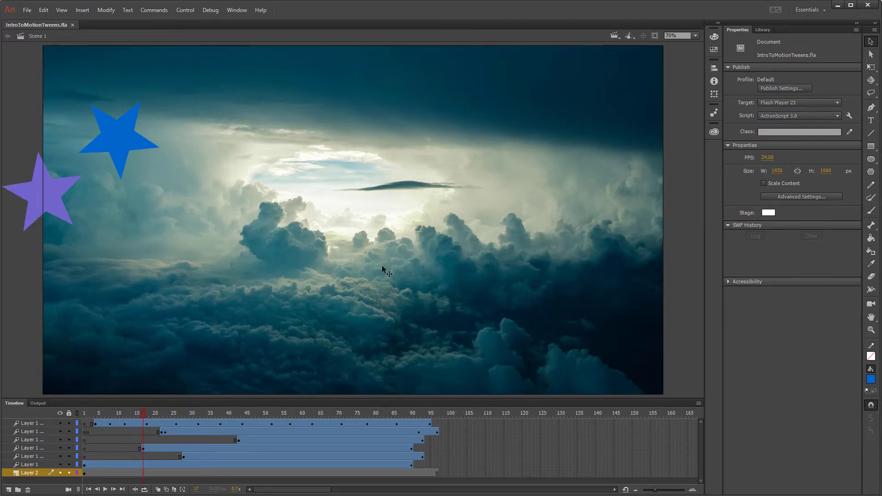
{"action": "left_click", "coordinate": [695, 35]}
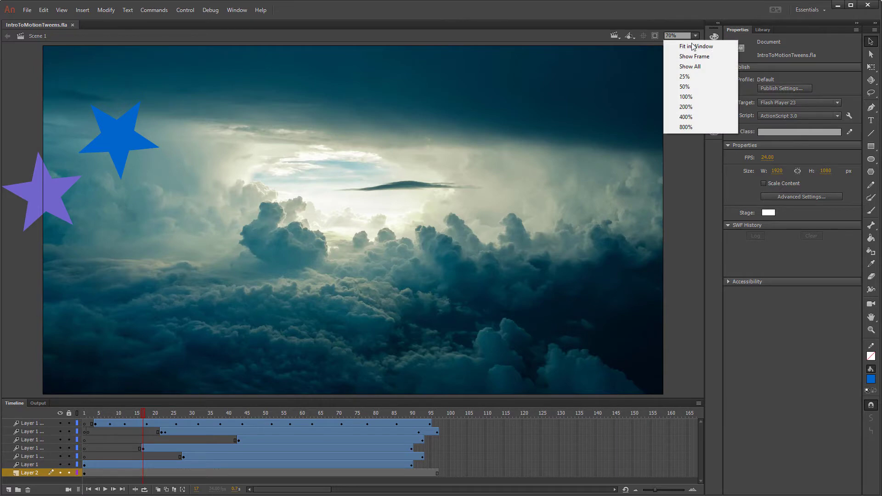
{"action": "left_click", "coordinate": [680, 90]}
{"action": "left_click_drag", "start_coordinate": [143, 412], "coordinate": [81, 426]}
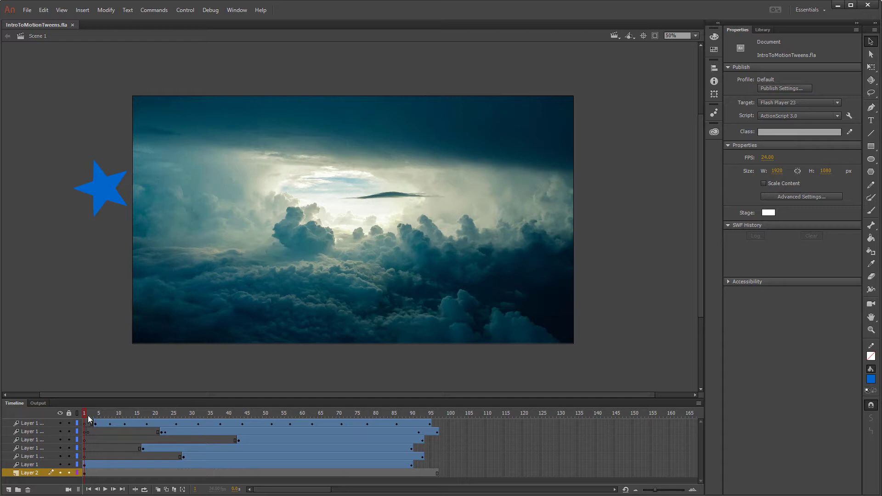
Step: Delete all seven layers, then review the 1920×1080, 24 fps new-document settings and cancel
{"action": "left_click_drag", "start_coordinate": [90, 419], "coordinate": [35, 477]}
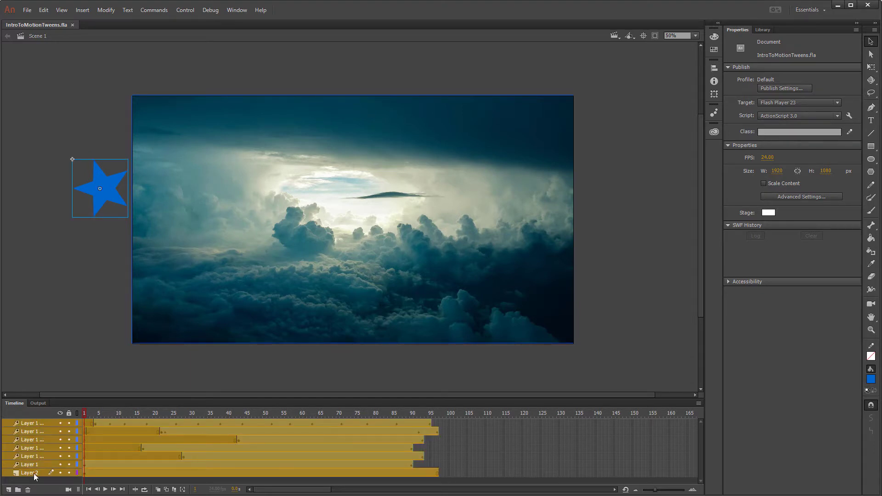
{"action": "left_click", "coordinate": [28, 490]}
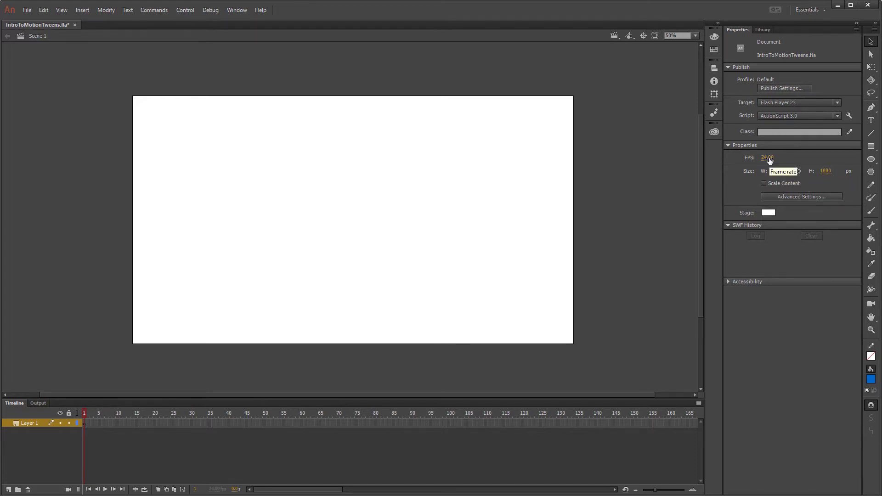
{"action": "left_click", "coordinate": [28, 11]}
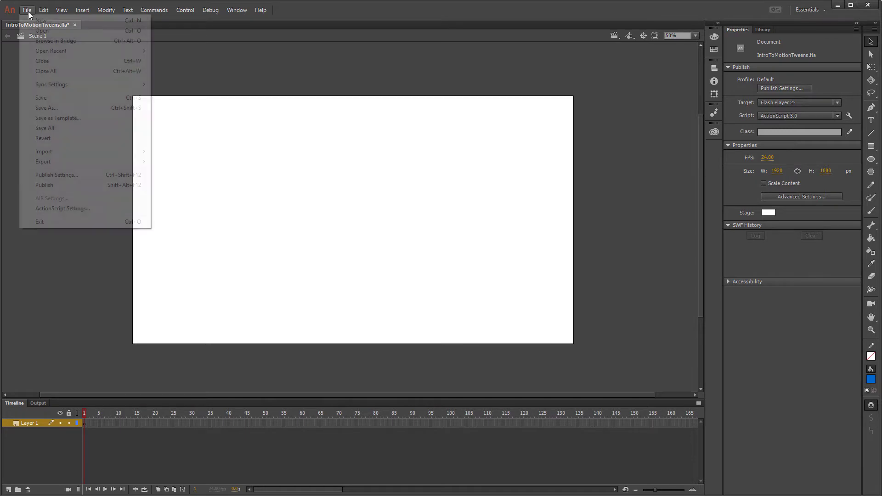
{"action": "left_click", "coordinate": [30, 22]}
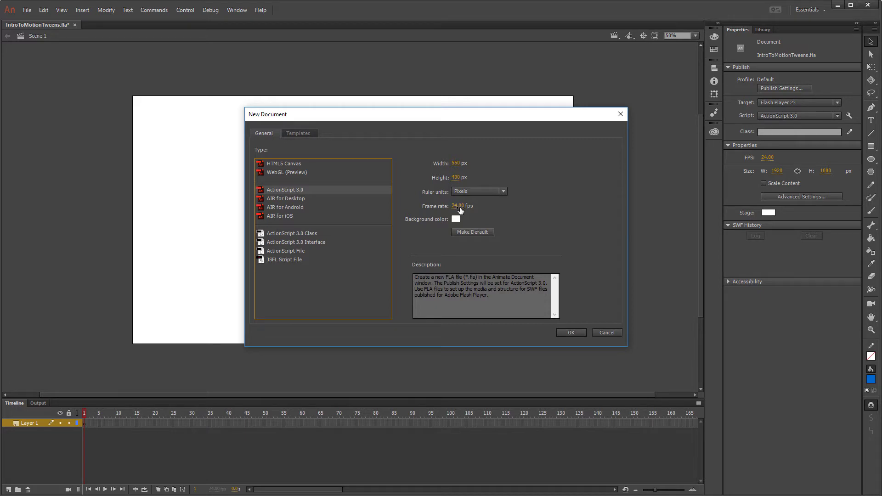
{"action": "left_click", "coordinate": [604, 334]}
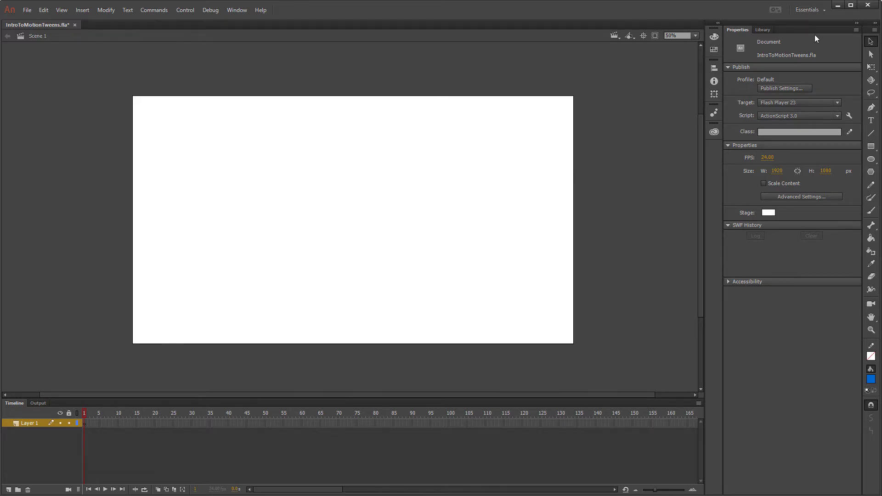
Step: Import sky-690293_1920.jpg to the library, place it on stage, and confirm position X 0, Y 0
{"action": "left_click", "coordinate": [30, 11]}
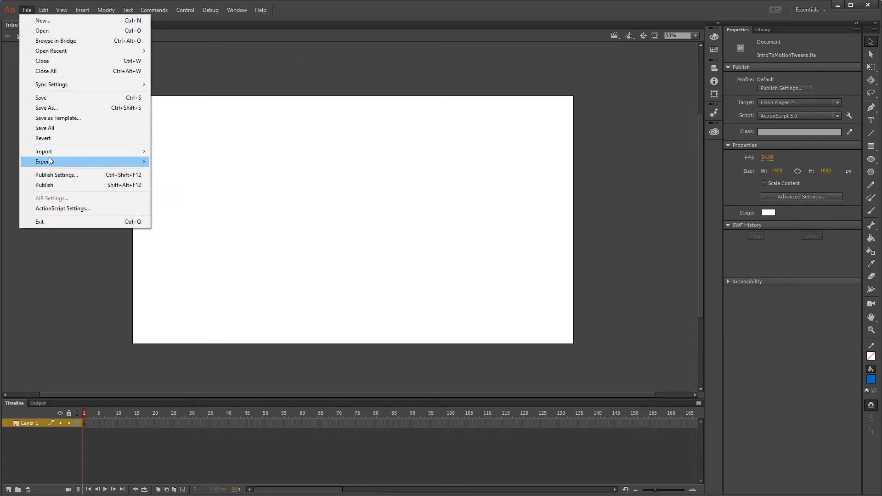
{"action": "mouse_move", "coordinate": [146, 150]}
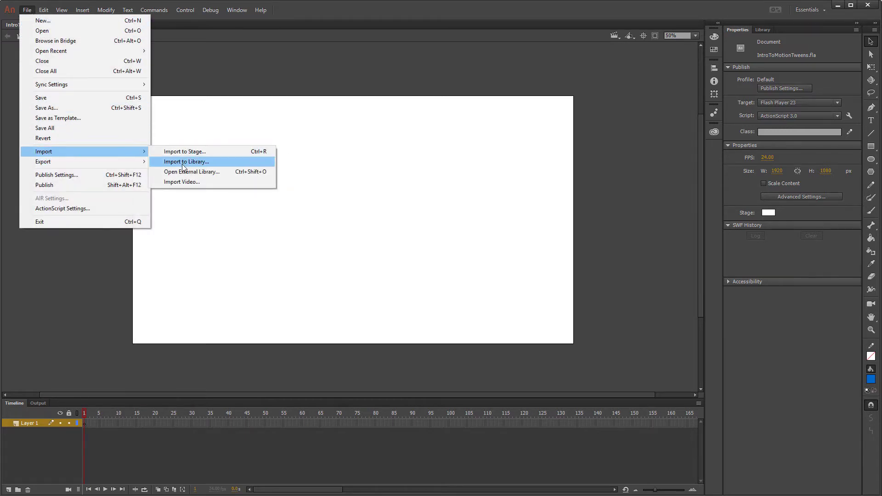
{"action": "left_click", "coordinate": [766, 29]}
{"action": "left_click", "coordinate": [766, 30]}
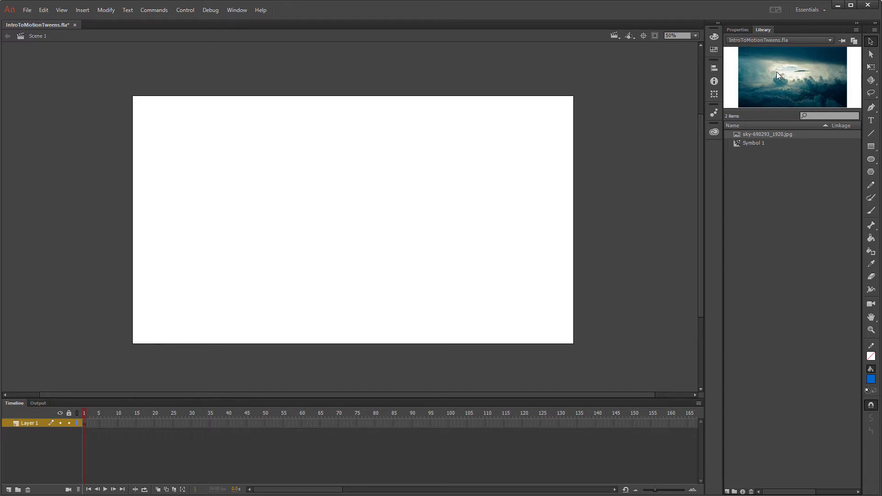
{"action": "left_click_drag", "start_coordinate": [776, 72], "coordinate": [333, 209]}
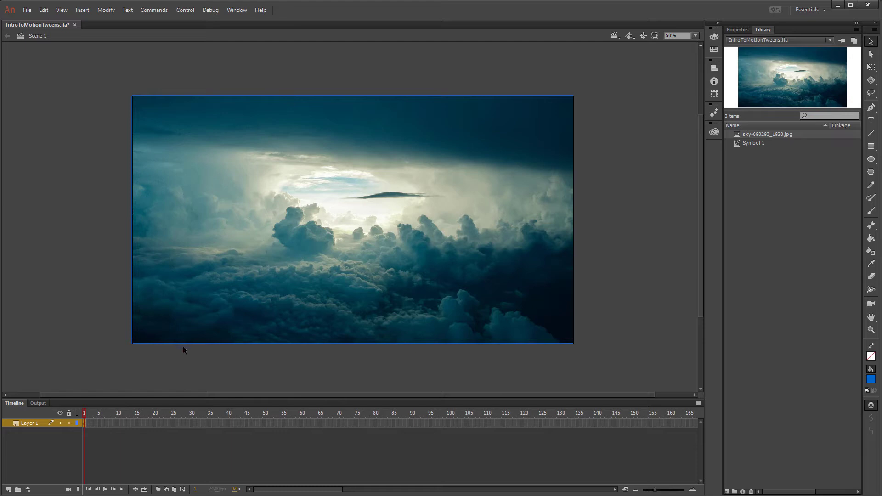
{"action": "left_click", "coordinate": [736, 30]}
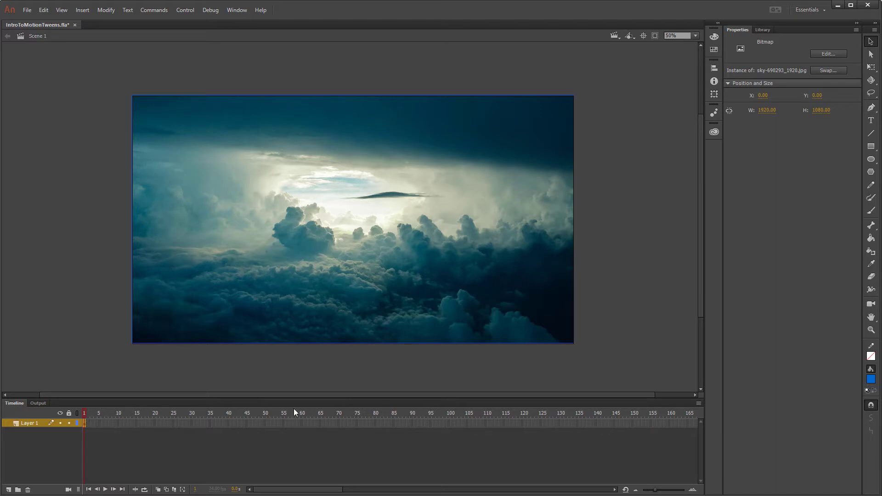
Step: Extend the sky layer to frame 90, rename it 'Backing', and lock it
{"action": "left_click", "coordinate": [84, 412]}
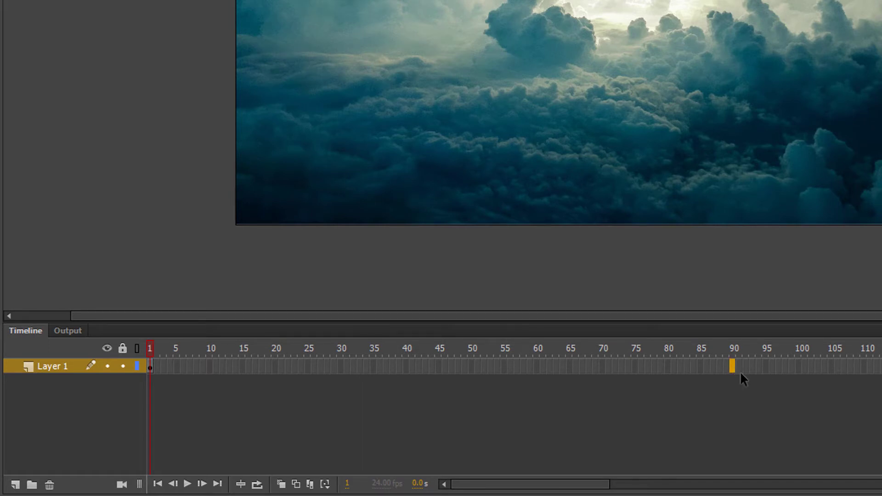
{"action": "key", "text": "F5"}
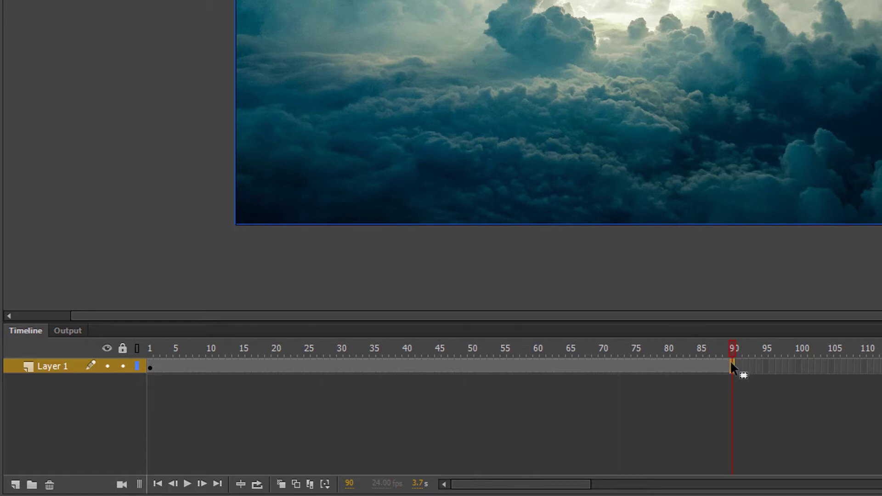
{"action": "left_click", "coordinate": [51, 368]}
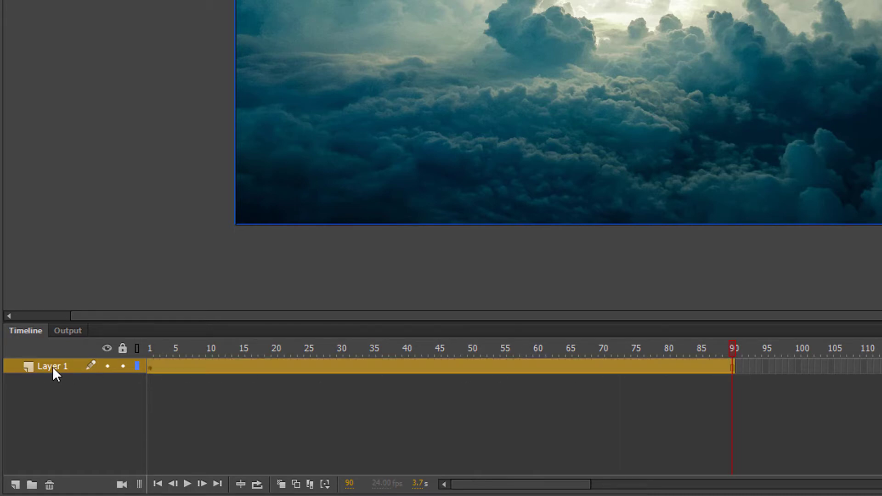
{"action": "double_click", "coordinate": [54, 365]}
{"action": "type", "text": "Backng"}
{"action": "key", "text": "Return"}
{"action": "double_click", "coordinate": [56, 367]}
{"action": "left_click", "coordinate": [55, 366]}
{"action": "type", "text": "i"}
{"action": "left_click", "coordinate": [113, 391]}
{"action": "left_click", "coordinate": [123, 366]}
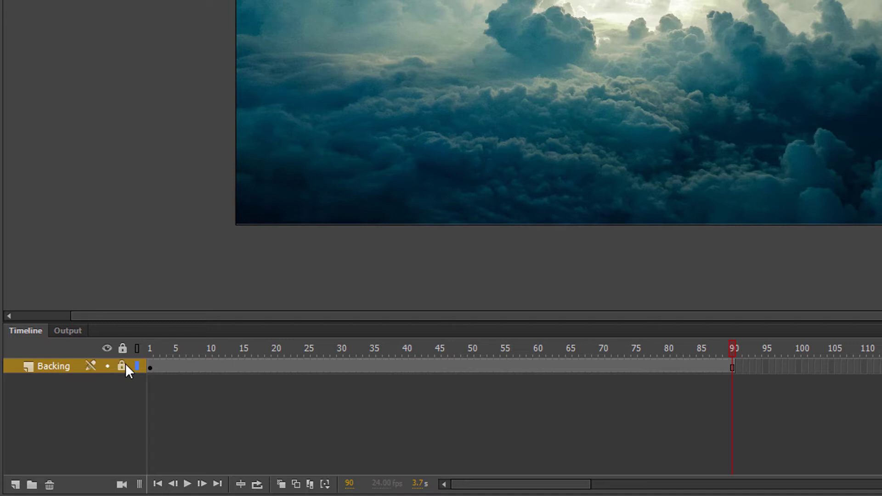
Step: Add a new layer above Backing named 'Star'
{"action": "left_click", "coordinate": [15, 485]}
{"action": "double_click", "coordinate": [63, 371]}
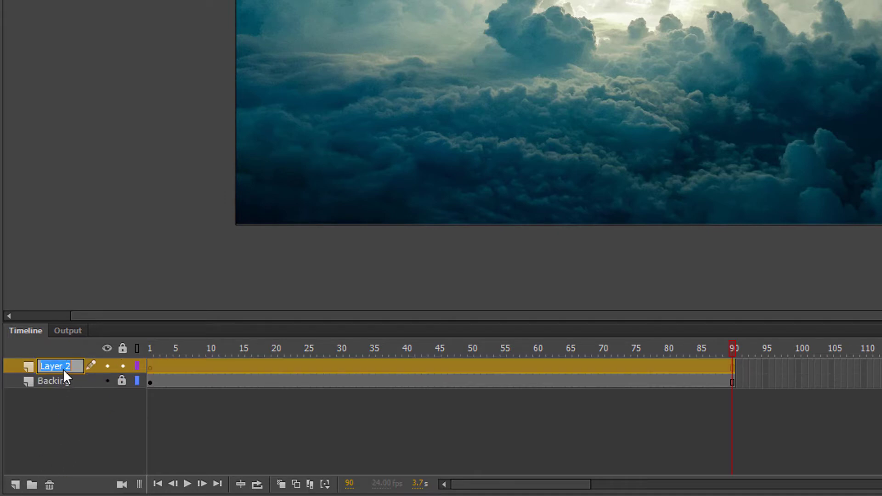
{"action": "type", "text": "Star"}
{"action": "key", "text": "Return"}
Step: On frame 1 of Star, set the PolyStar tool to star style with 18 points
{"action": "left_click", "coordinate": [149, 365]}
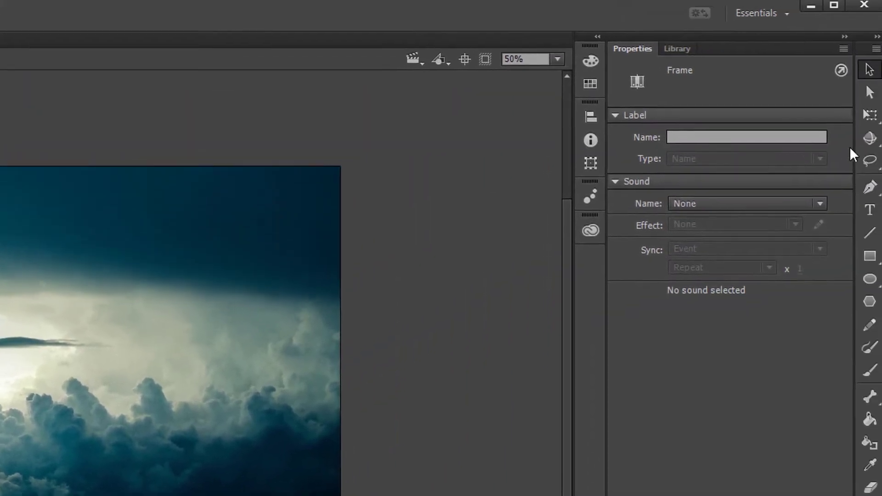
{"action": "left_click", "coordinate": [858, 308]}
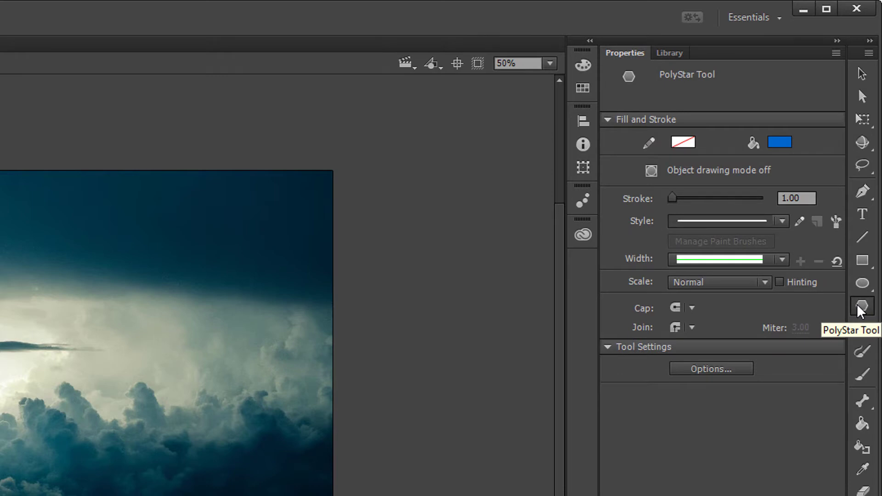
{"action": "left_click", "coordinate": [688, 362]}
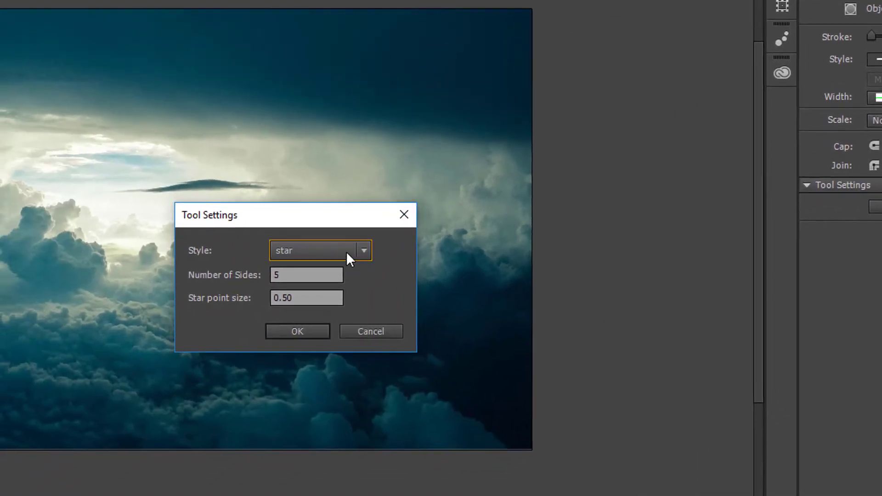
{"action": "left_click", "coordinate": [150, 412]}
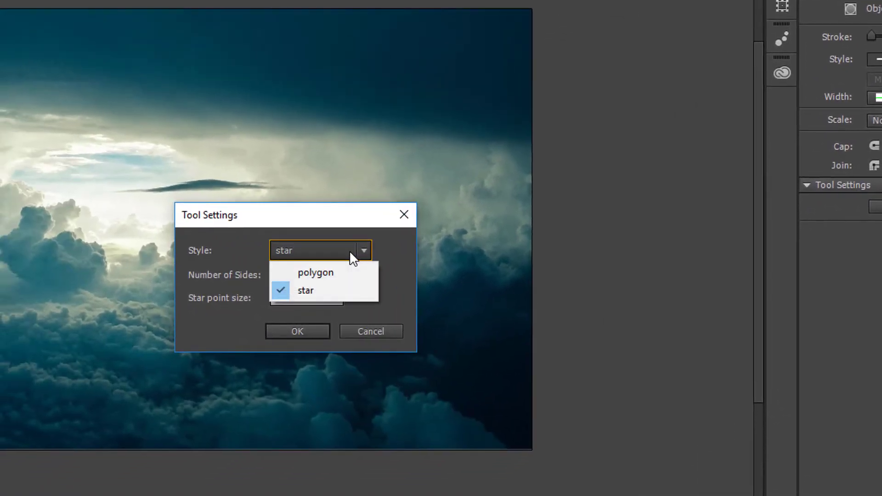
{"action": "left_click", "coordinate": [334, 272]}
{"action": "left_click", "coordinate": [363, 252]}
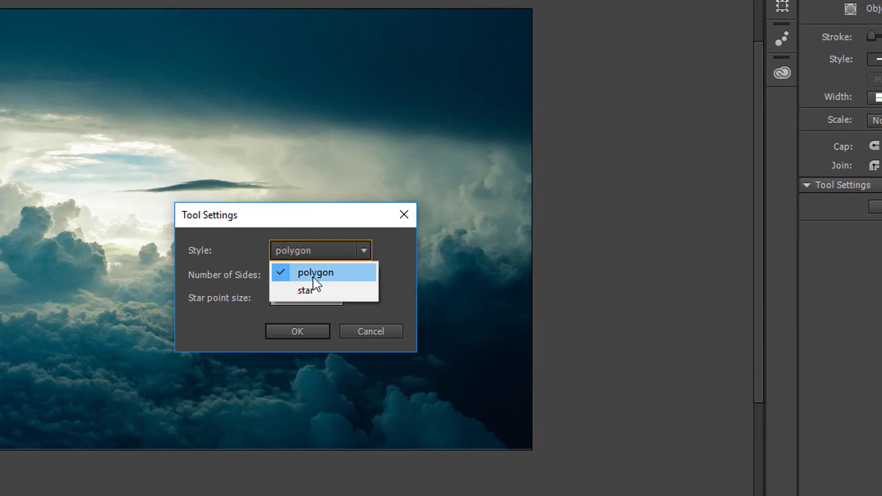
{"action": "left_click", "coordinate": [305, 289]}
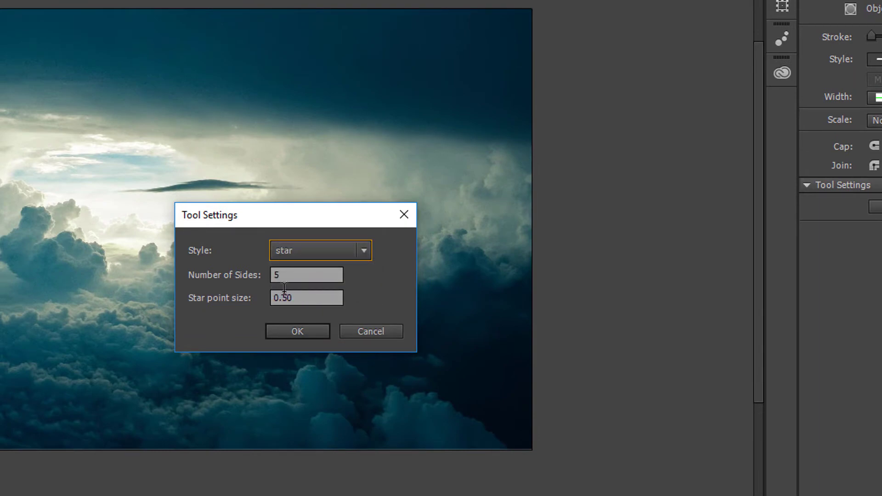
{"action": "left_click", "coordinate": [289, 274]}
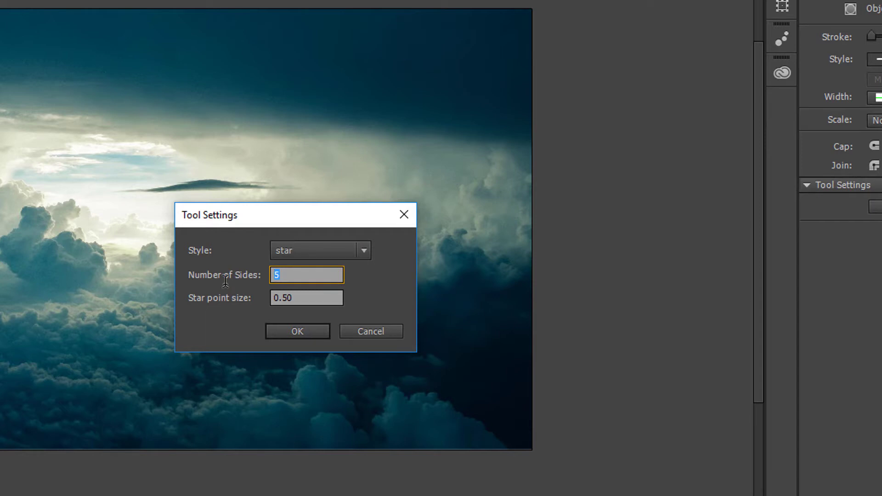
{"action": "type", "text": "18"}
{"action": "left_click", "coordinate": [295, 331]}
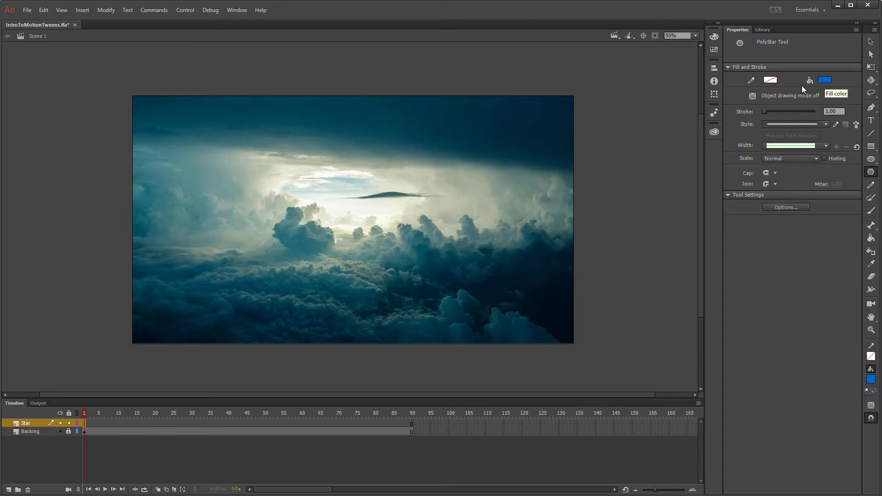
Step: Draw a blue star off the stage's left edge and nudge it up and right
{"action": "left_click_drag", "start_coordinate": [62, 209], "coordinate": [118, 235]}
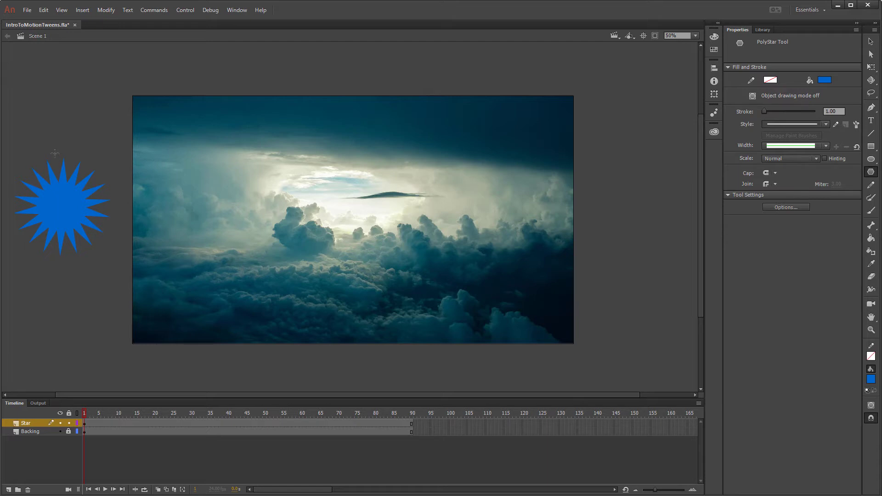
{"action": "left_click", "coordinate": [870, 42]}
{"action": "left_click_drag", "start_coordinate": [64, 207], "coordinate": [79, 181]}
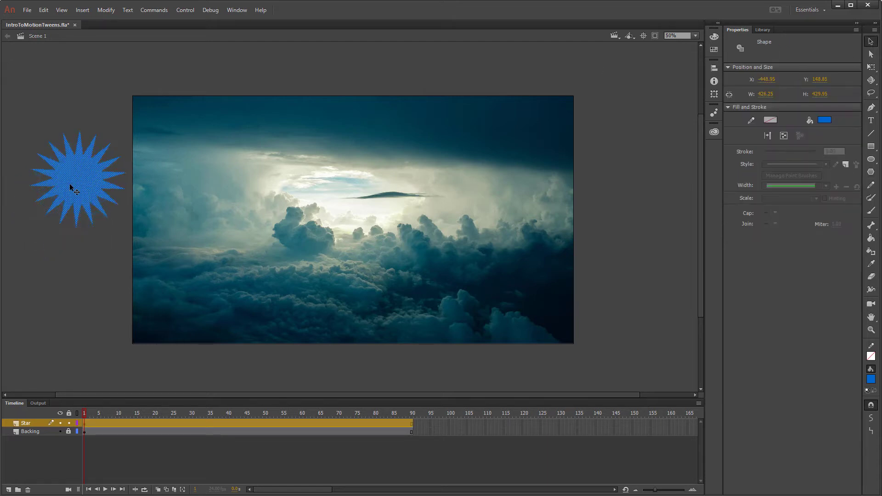
Step: Create a motion tween on the Star layer's first frame, converting the blue star to a symbol
{"action": "left_click", "coordinate": [84, 423]}
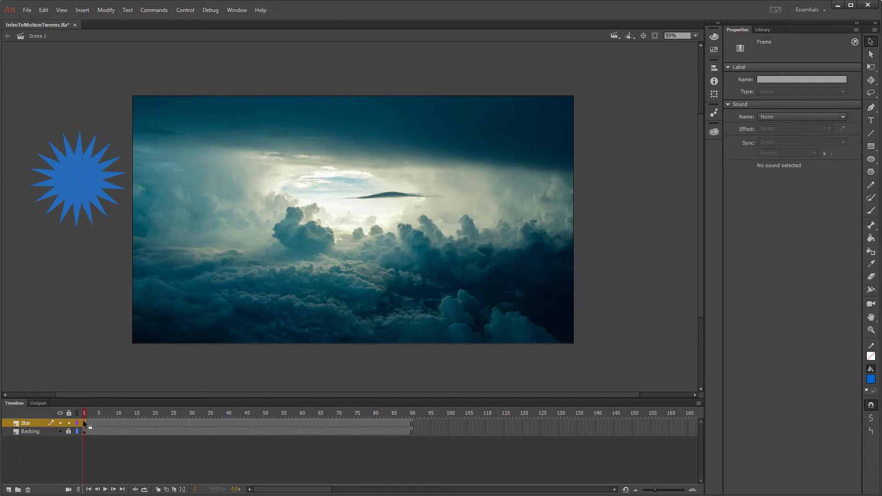
{"action": "right_click", "coordinate": [84, 422]}
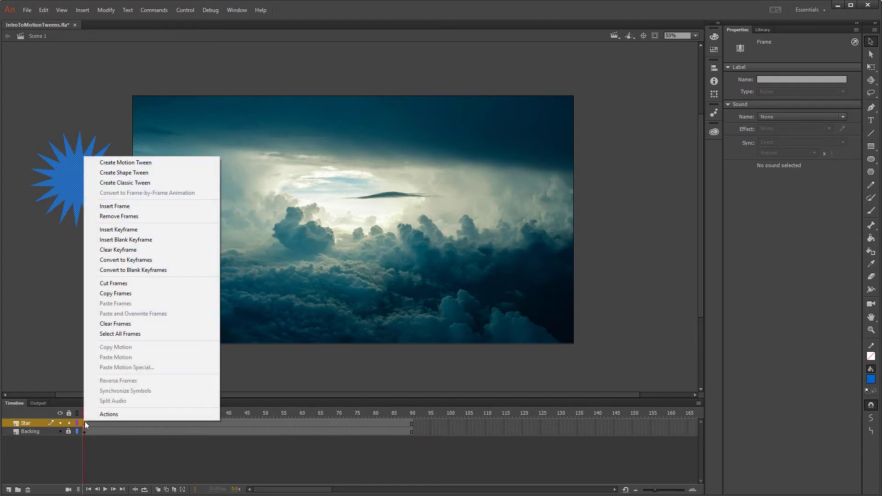
{"action": "left_click", "coordinate": [112, 163]}
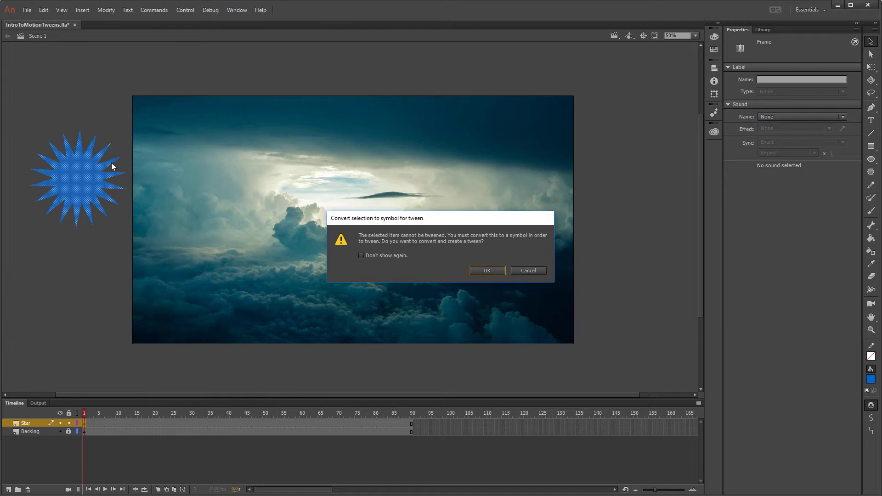
{"action": "left_click_drag", "start_coordinate": [431, 223], "coordinate": [327, 185]}
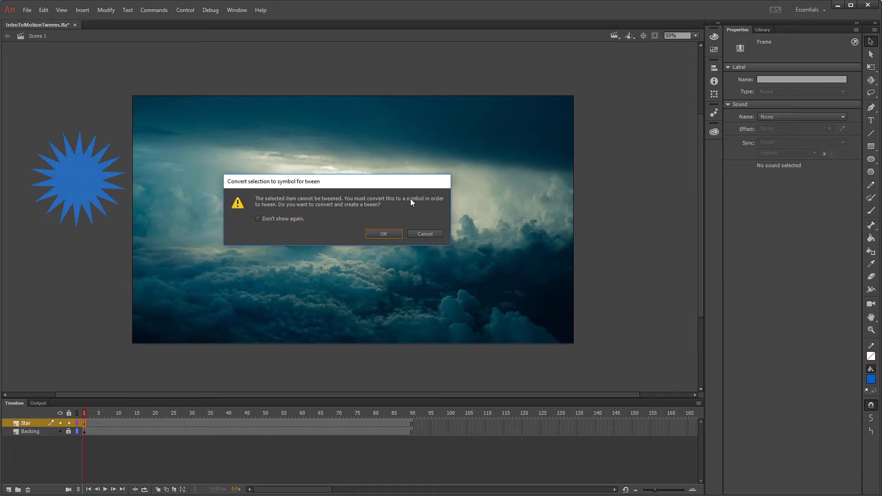
{"action": "left_click", "coordinate": [383, 235]}
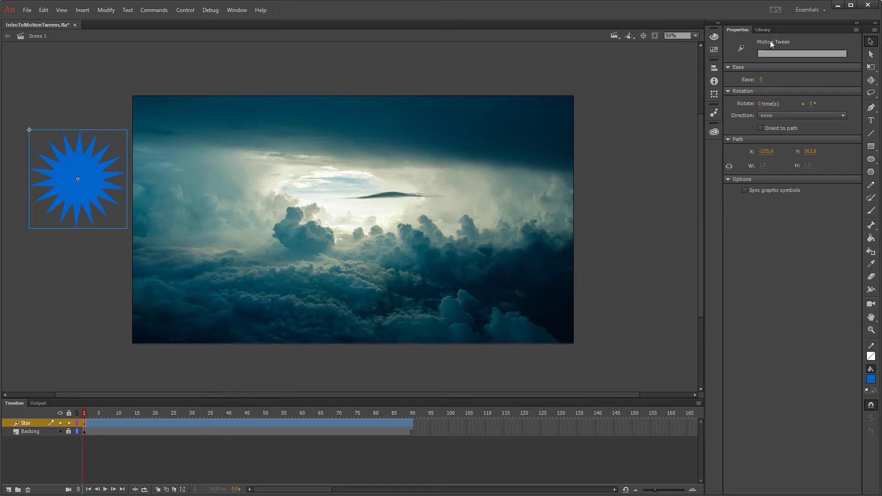
Step: Check the new symbol in the Library, then move the blue star slightly higher
{"action": "left_click", "coordinate": [760, 31]}
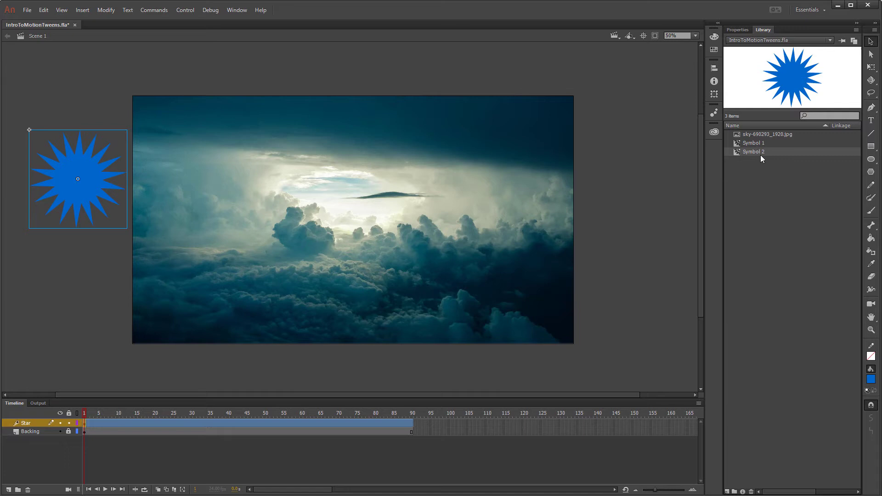
{"action": "left_click", "coordinate": [741, 29]}
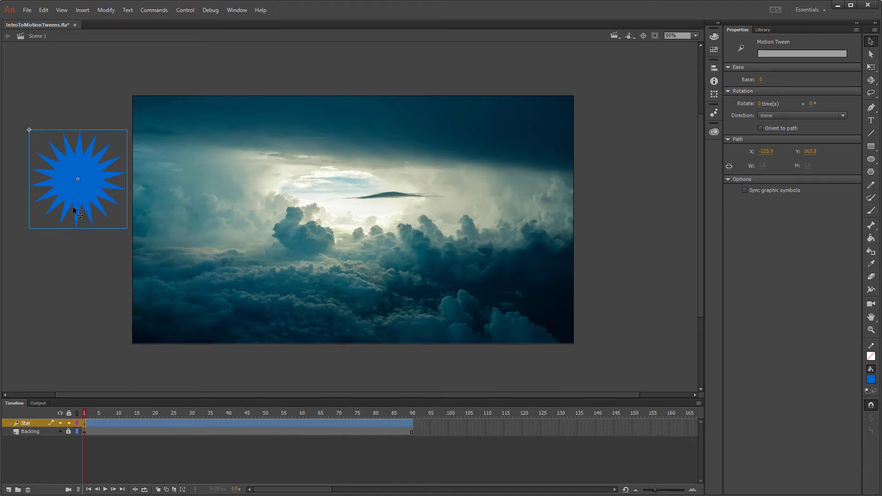
{"action": "left_click_drag", "start_coordinate": [70, 193], "coordinate": [71, 171]}
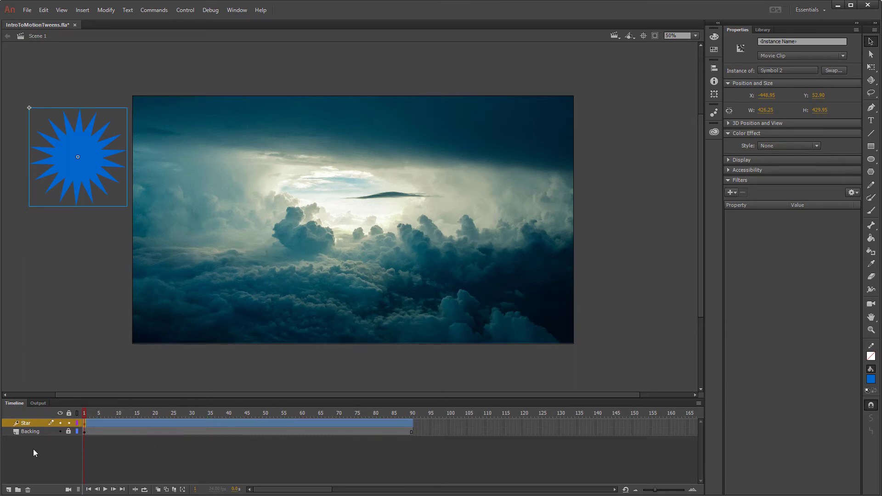
Step: Add Layer 3 above Star and select its frame 33
{"action": "left_click", "coordinate": [9, 489]}
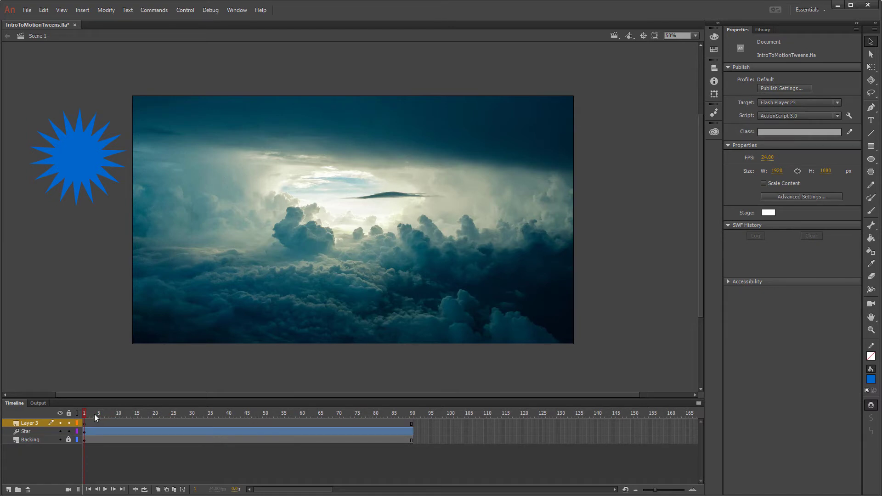
{"action": "left_click", "coordinate": [203, 423]}
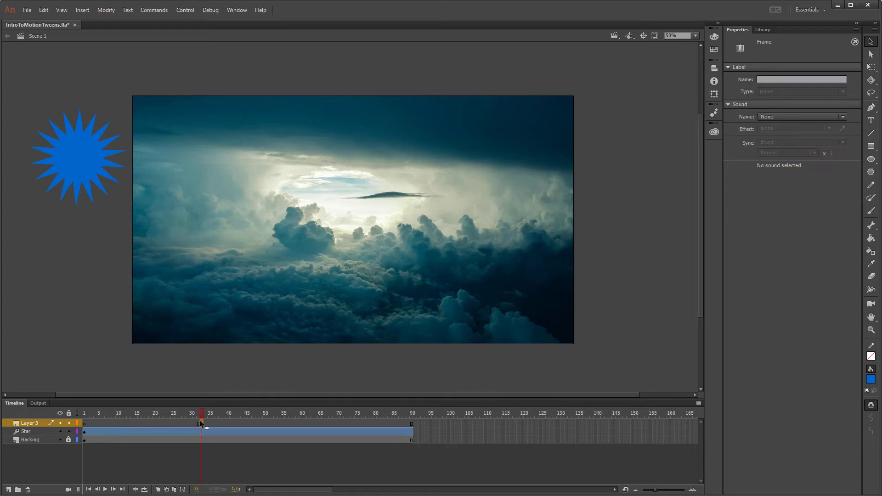
{"action": "left_click_drag", "start_coordinate": [199, 411], "coordinate": [193, 413]}
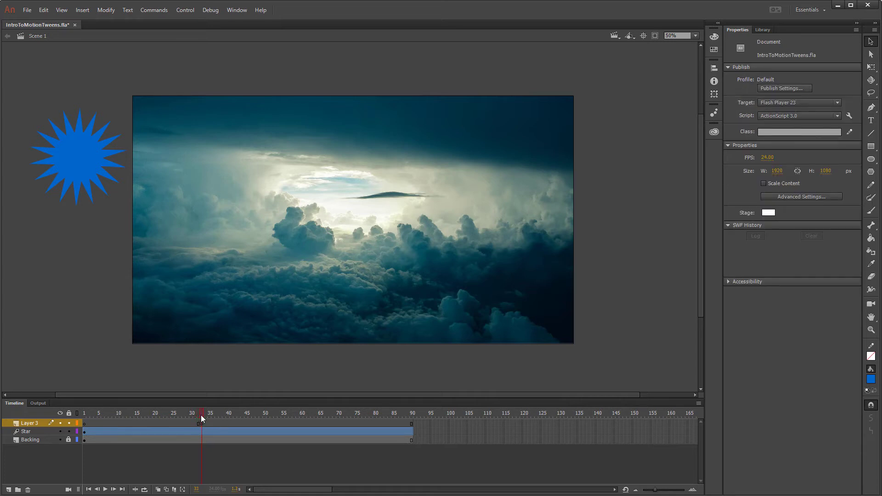
{"action": "left_click", "coordinate": [203, 423]}
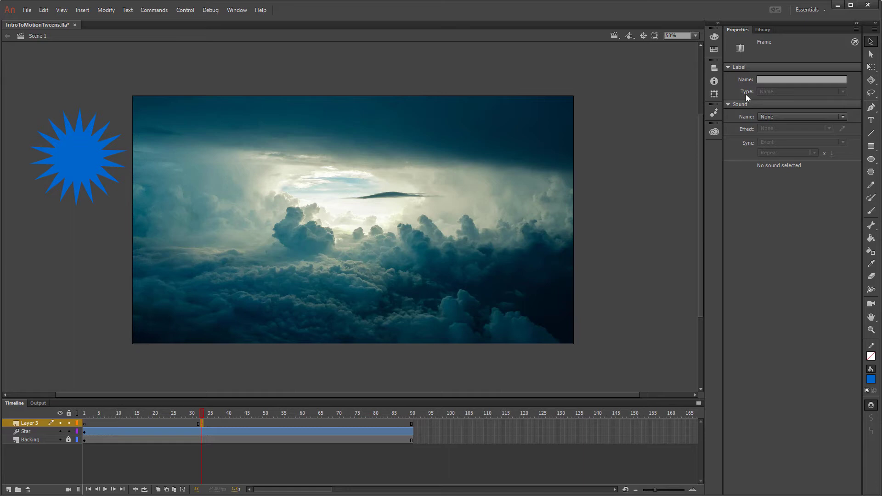
Step: Draw a smaller crimson (#990033) star below the blue star with the PolyStar tool
{"action": "left_click", "coordinate": [870, 172]}
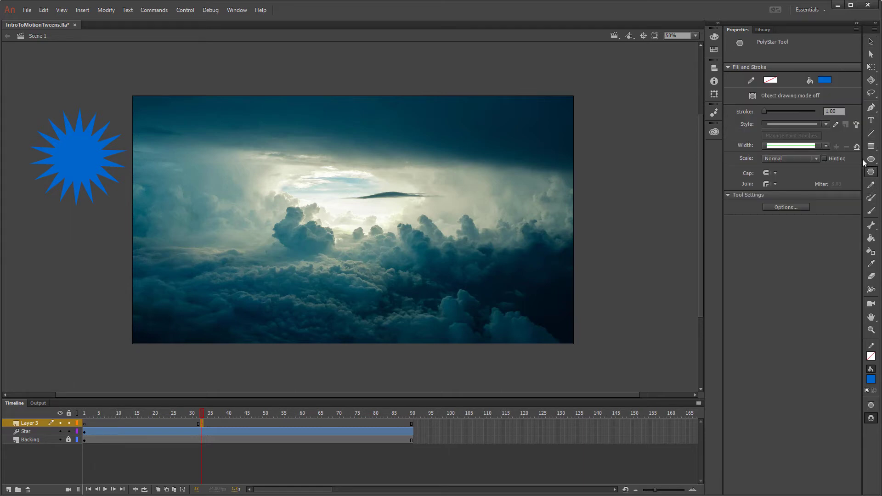
{"action": "left_click", "coordinate": [825, 81]}
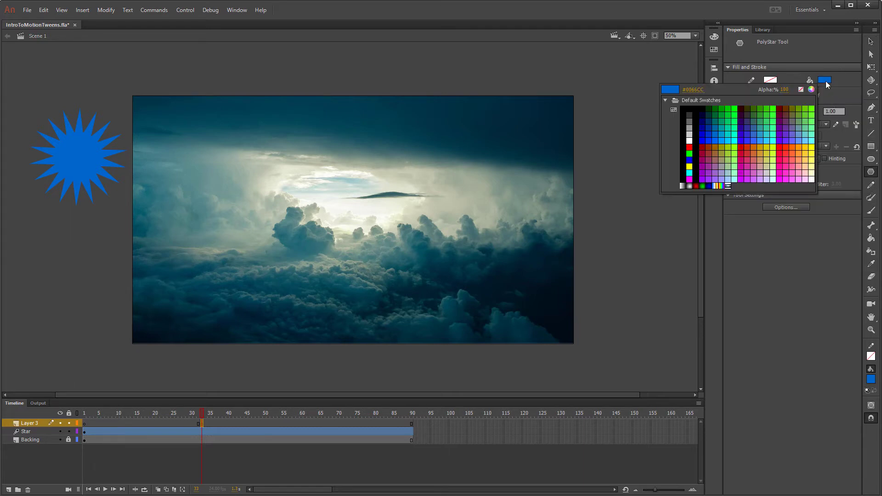
{"action": "left_click", "coordinate": [706, 149]}
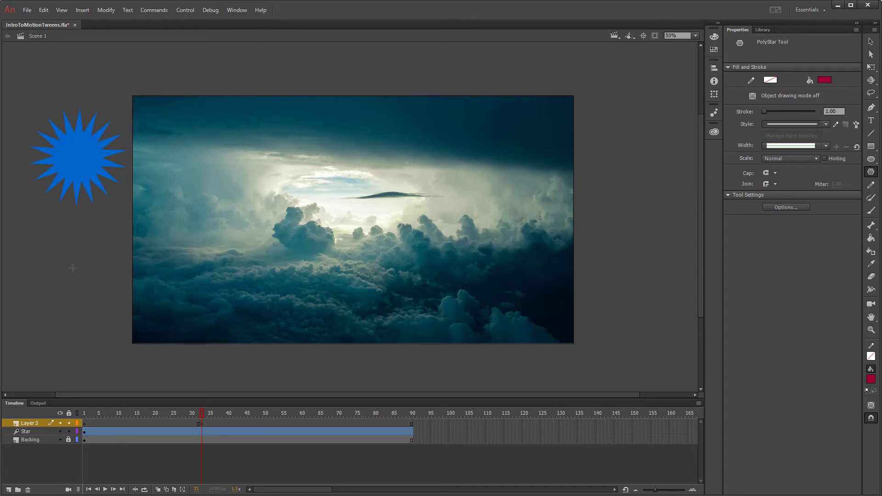
{"action": "left_click_drag", "start_coordinate": [52, 258], "coordinate": [79, 265]}
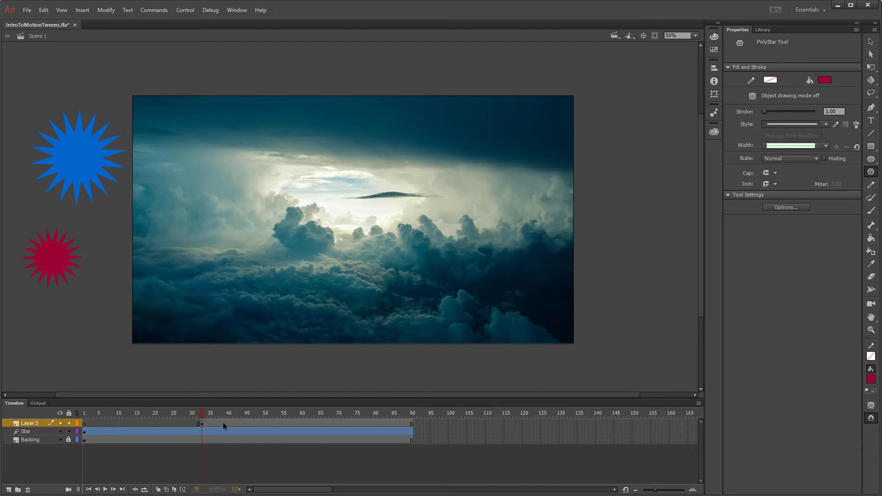
Step: Create a motion tween at frame 33 of Layer 3, converting the crimson star to a symbol
{"action": "right_click", "coordinate": [203, 424]}
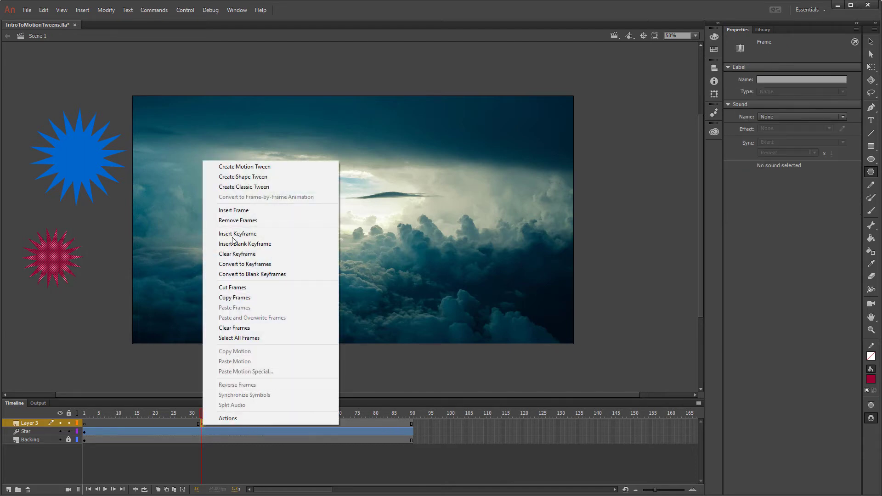
{"action": "left_click", "coordinate": [233, 166]}
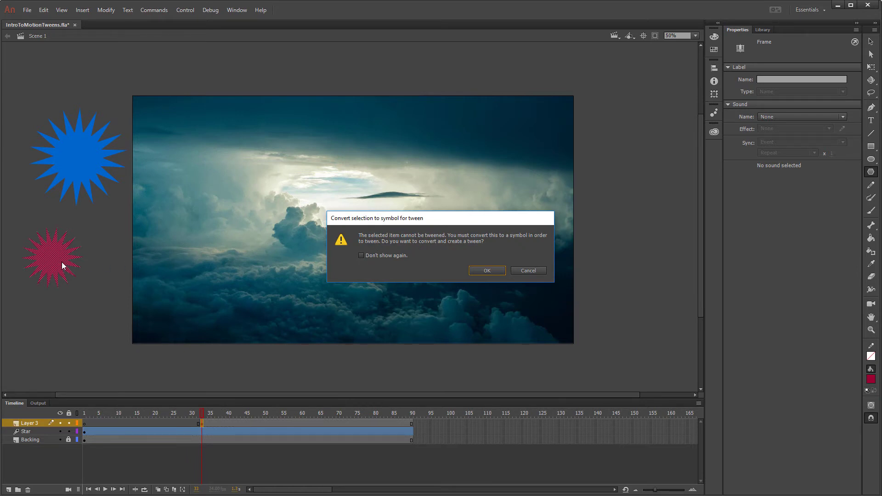
{"action": "left_click", "coordinate": [487, 271]}
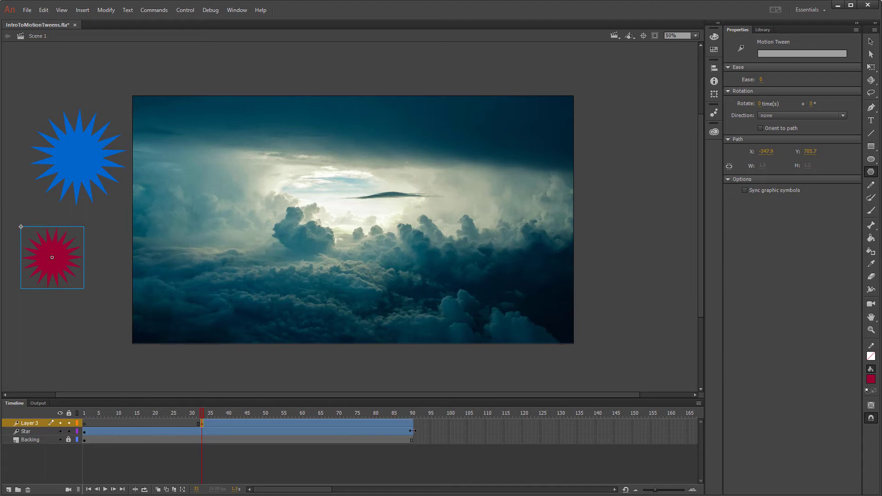
Step: Lengthen the crimson star's tween past frame 90 and step through frames 62 and 69
{"action": "left_click_drag", "start_coordinate": [413, 423], "coordinate": [365, 415]}
{"action": "left_click", "coordinate": [307, 422]}
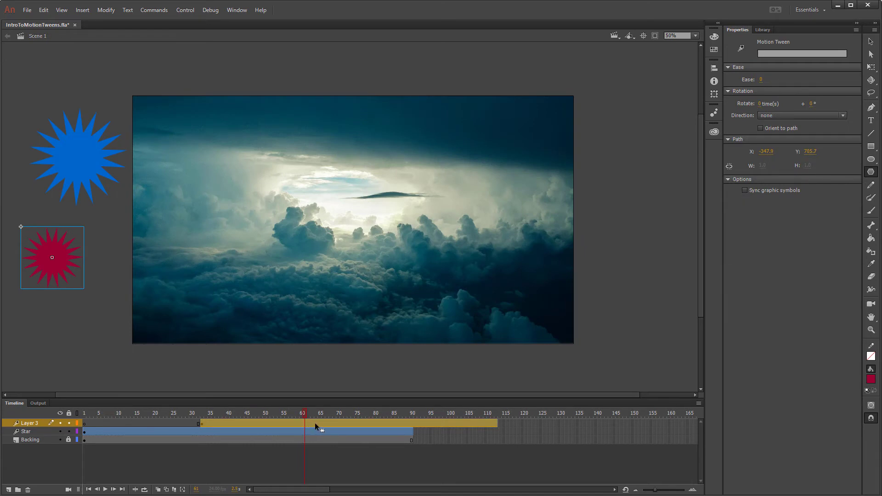
{"action": "left_click", "coordinate": [33, 423]}
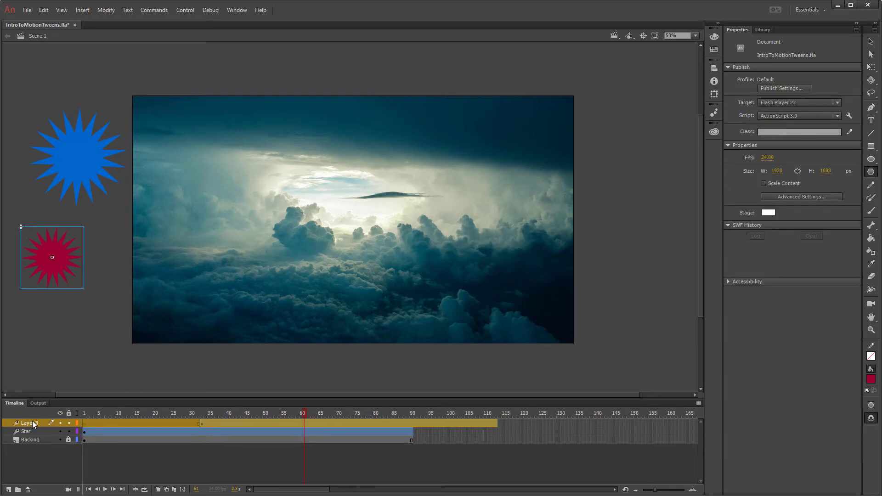
{"action": "left_click", "coordinate": [310, 422]}
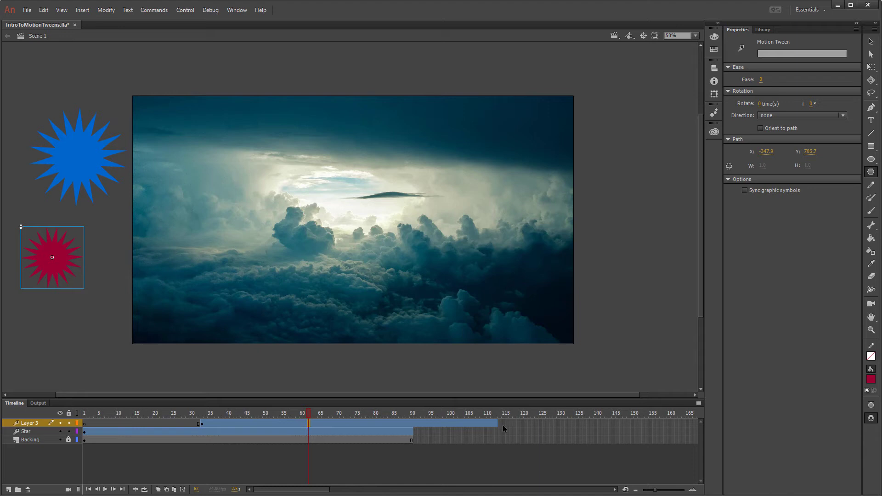
{"action": "left_click", "coordinate": [335, 425]}
Step: Shift the crimson star's tween earlier so it starts near frame 10
{"action": "double_click", "coordinate": [335, 423]}
{"action": "left_click", "coordinate": [245, 422]}
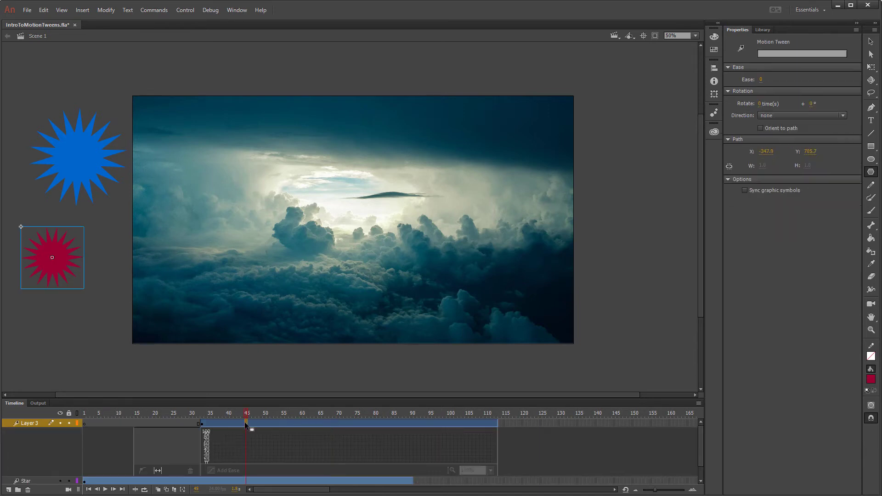
{"action": "double_click", "coordinate": [238, 422]}
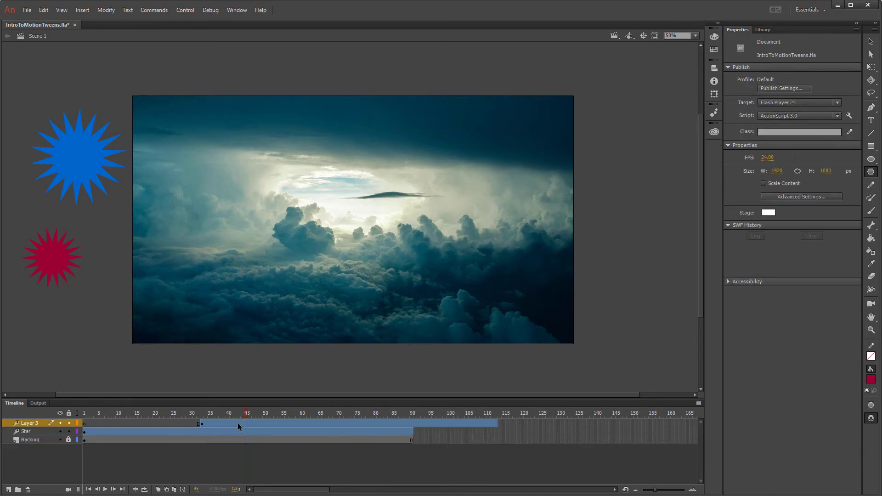
{"action": "left_click", "coordinate": [203, 424]}
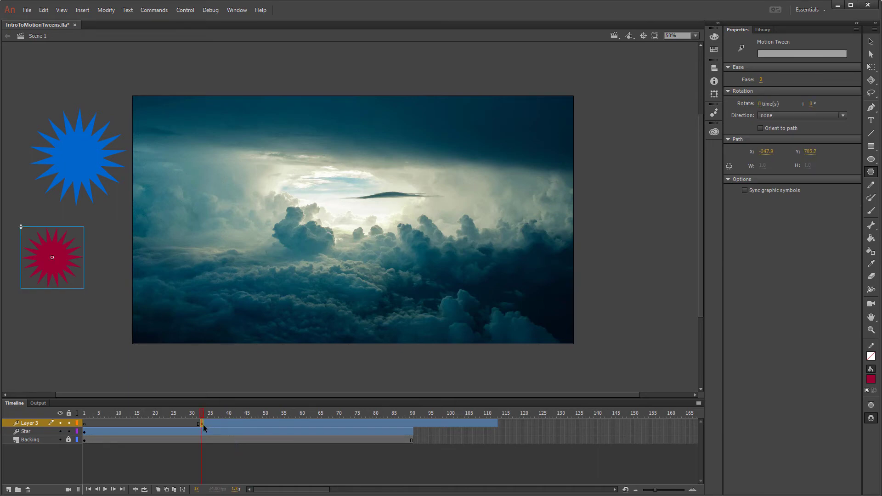
{"action": "left_click", "coordinate": [496, 424]}
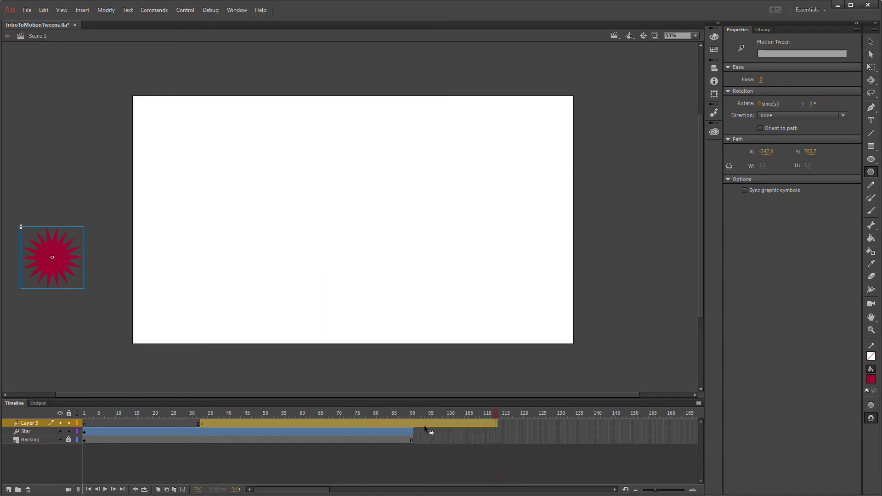
{"action": "left_click", "coordinate": [341, 422]}
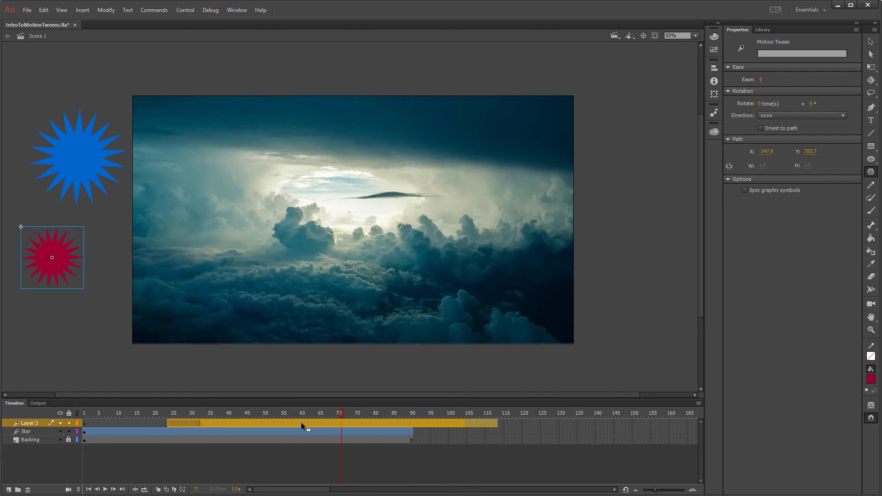
{"action": "left_click_drag", "start_coordinate": [302, 423], "coordinate": [417, 416]}
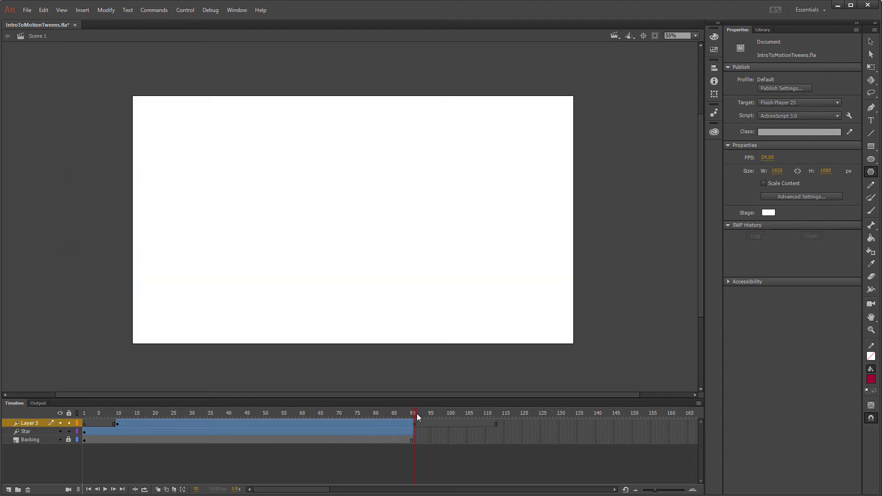
Step: Remove Layer 3's leftover frames 91–113
{"action": "left_click", "coordinate": [417, 423]}
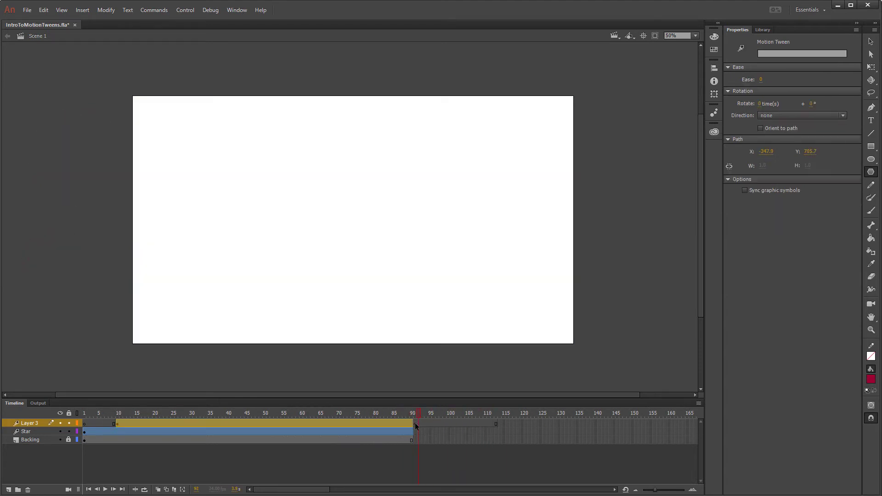
{"action": "left_click", "coordinate": [495, 424], "text": "shift"}
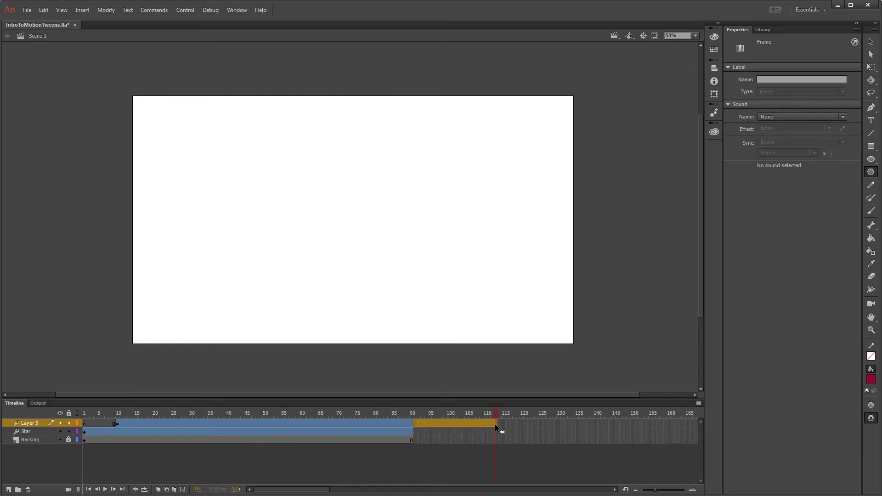
{"action": "right_click", "coordinate": [438, 422]}
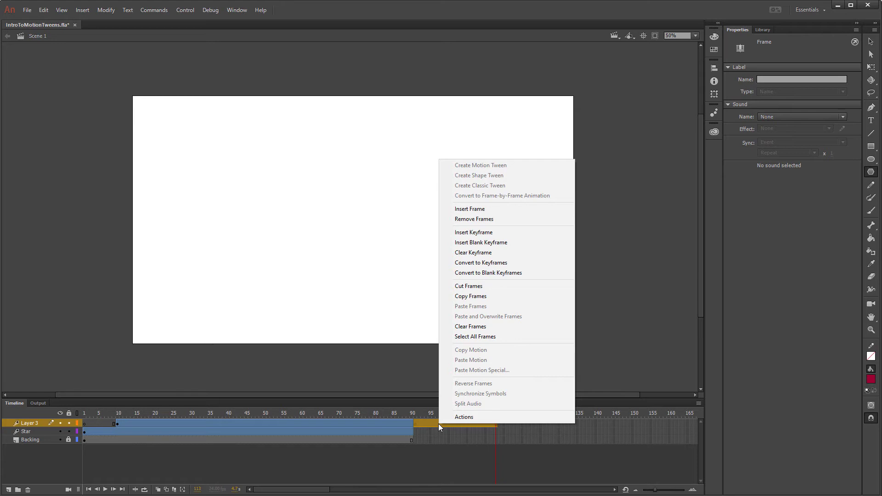
{"action": "left_click", "coordinate": [478, 222]}
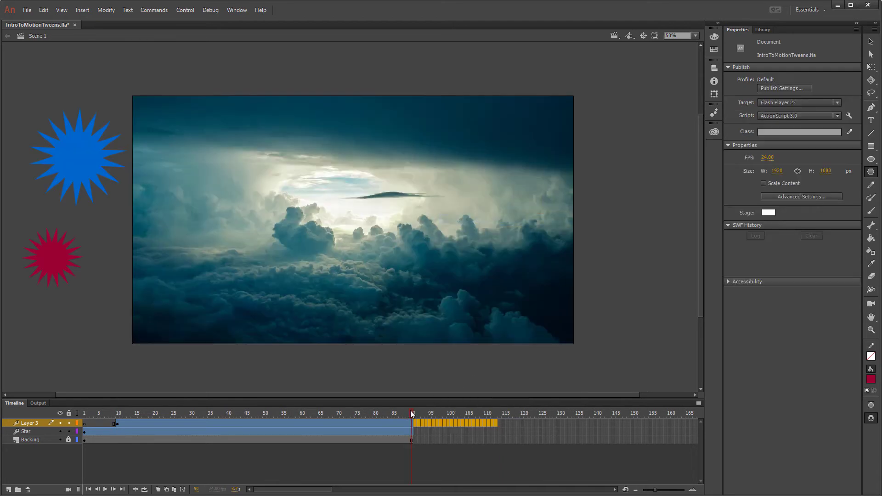
Step: Preview the animation's end and return the playhead to frame 10, the tween's start
{"action": "left_click_drag", "start_coordinate": [412, 414], "coordinate": [387, 415]}
{"action": "left_click", "coordinate": [363, 422]}
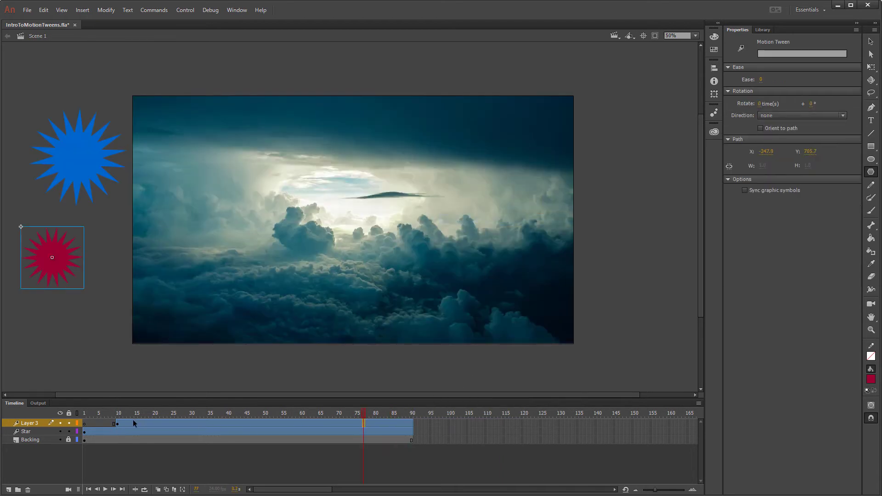
{"action": "left_click", "coordinate": [119, 415]}
Step: Hide the blue star's Star layer and reposition the red star's start left of the stage
{"action": "left_click", "coordinate": [60, 431]}
{"action": "left_click_drag", "start_coordinate": [114, 416], "coordinate": [126, 415]}
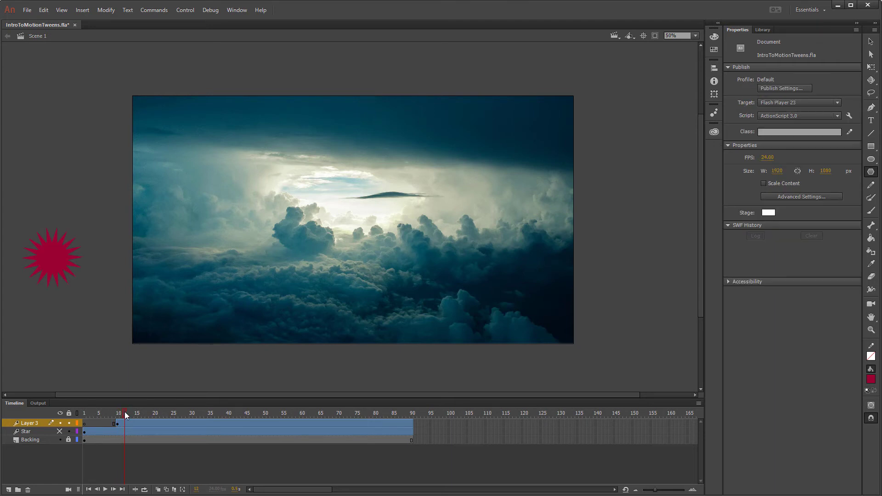
{"action": "left_click", "coordinate": [118, 423]}
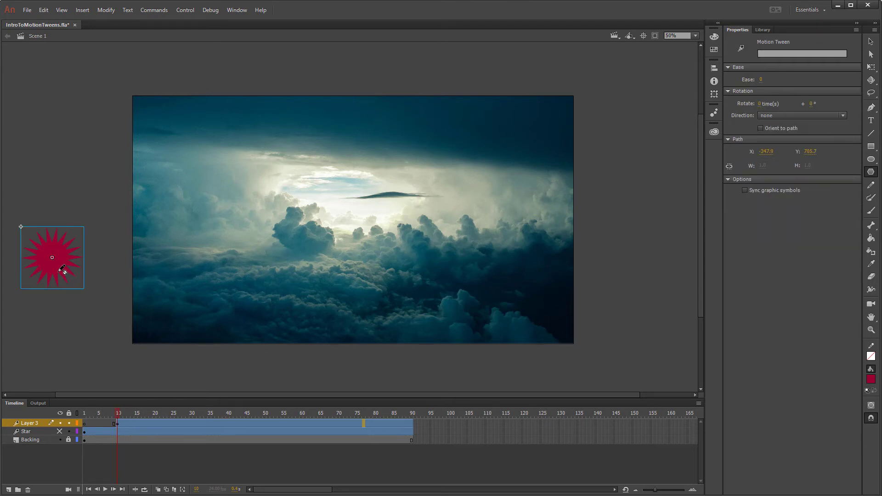
{"action": "left_click", "coordinate": [869, 42]}
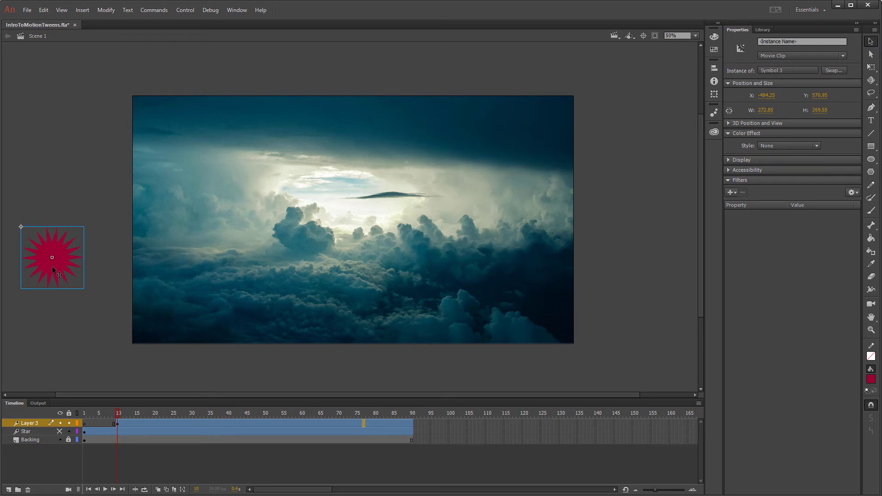
{"action": "left_click_drag", "start_coordinate": [61, 271], "coordinate": [81, 290]}
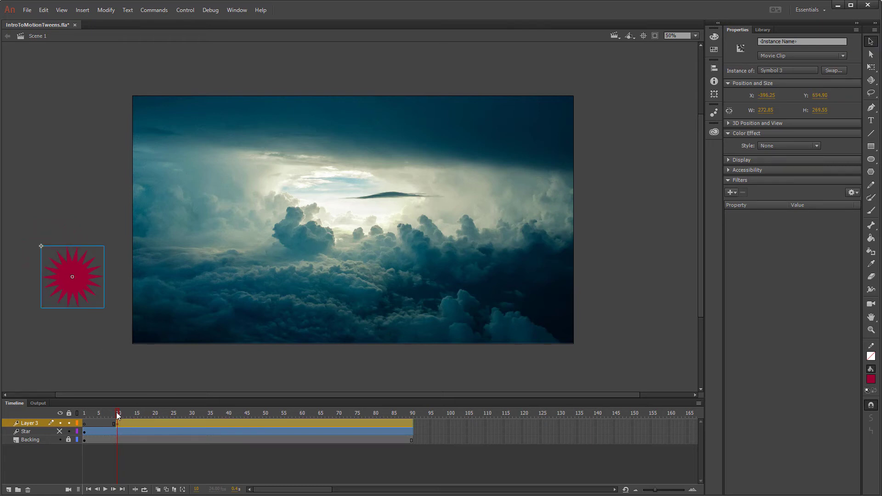
{"action": "left_click_drag", "start_coordinate": [78, 296], "coordinate": [87, 305]}
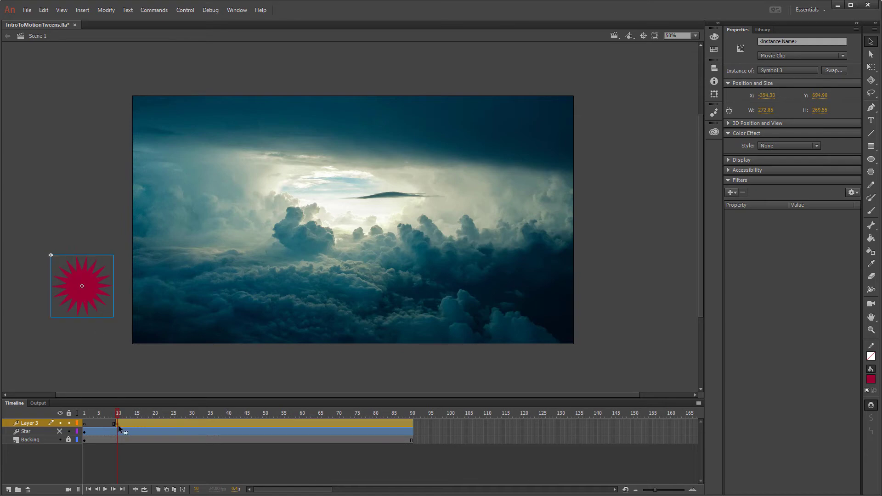
Step: At frame 90, move the red star beyond the stage's top-right corner and preview the diagonal path
{"action": "left_click_drag", "start_coordinate": [119, 414], "coordinate": [343, 413]}
{"action": "left_click", "coordinate": [413, 420]}
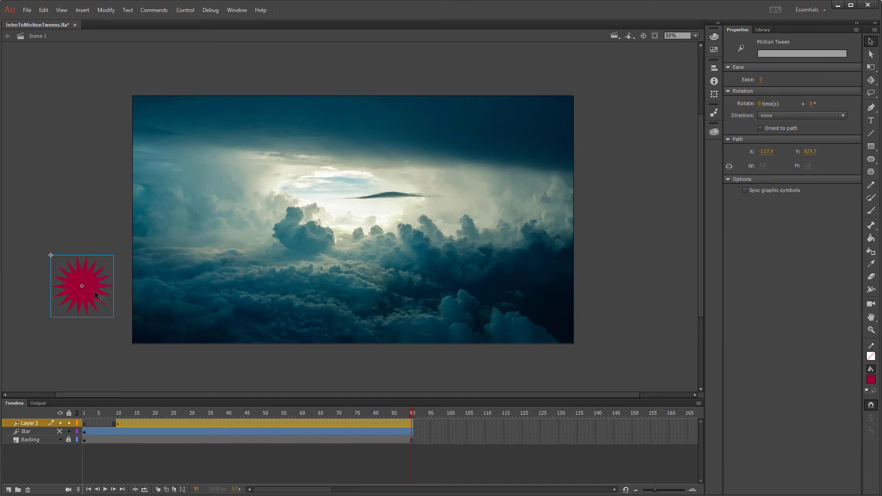
{"action": "left_click_drag", "start_coordinate": [82, 295], "coordinate": [634, 140]}
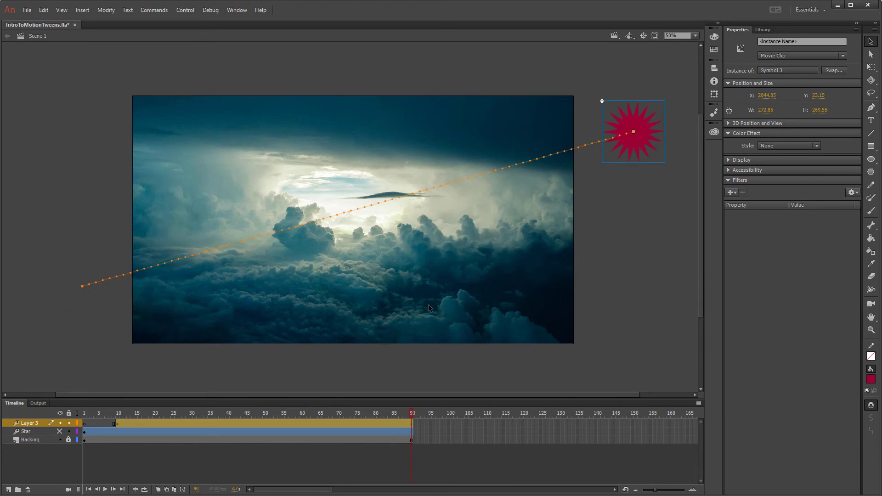
{"action": "left_click", "coordinate": [402, 423]}
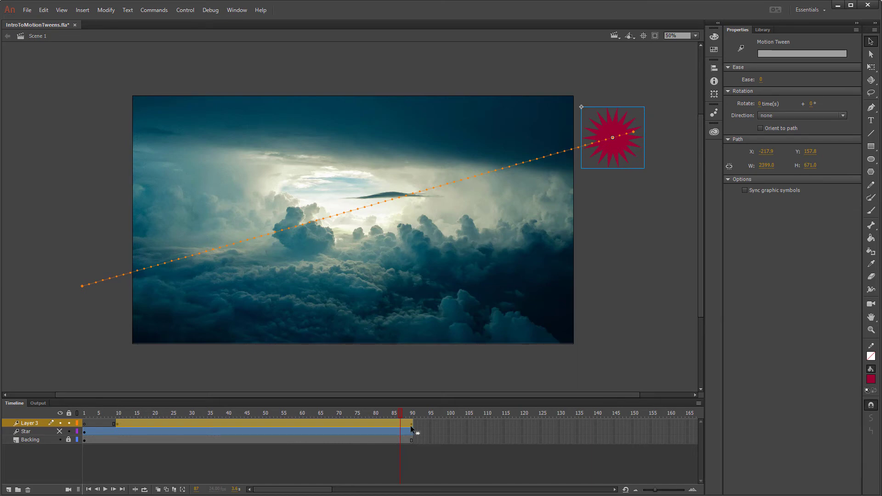
{"action": "left_click_drag", "start_coordinate": [404, 413], "coordinate": [115, 414]}
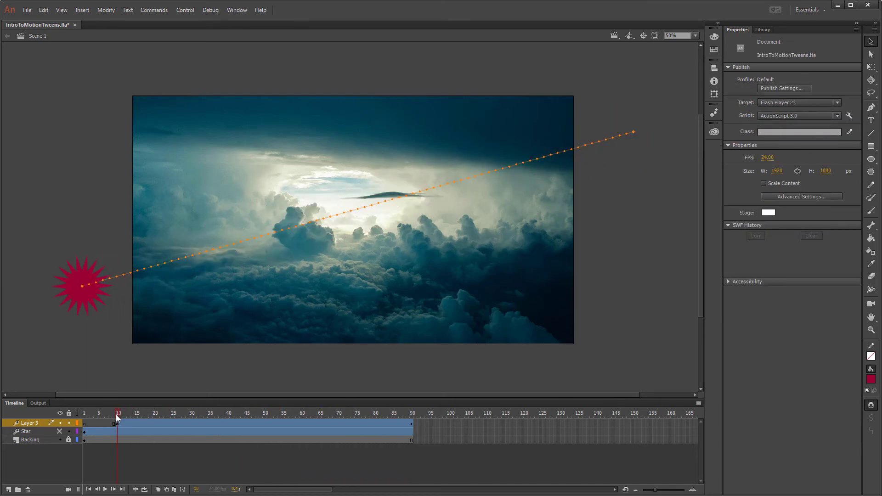
{"action": "left_click", "coordinate": [117, 421]}
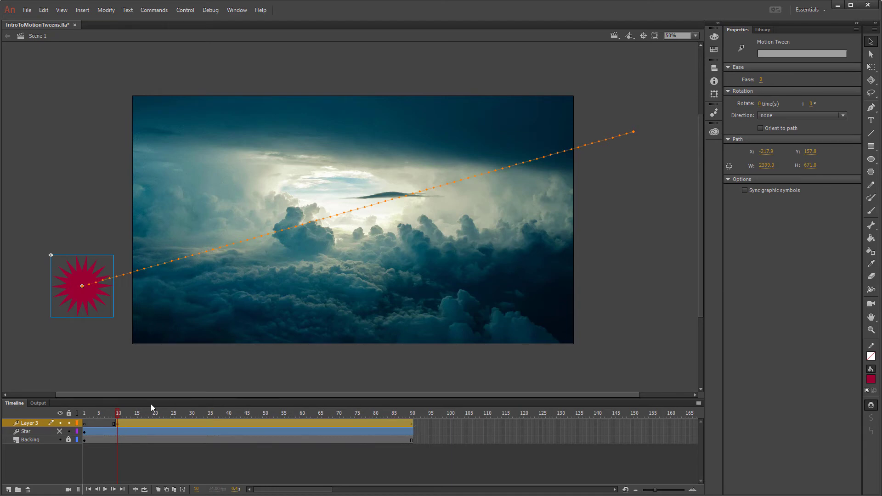
{"action": "left_click", "coordinate": [121, 415]}
{"action": "left_click_drag", "start_coordinate": [121, 416], "coordinate": [291, 401]}
{"action": "left_click", "coordinate": [144, 413]}
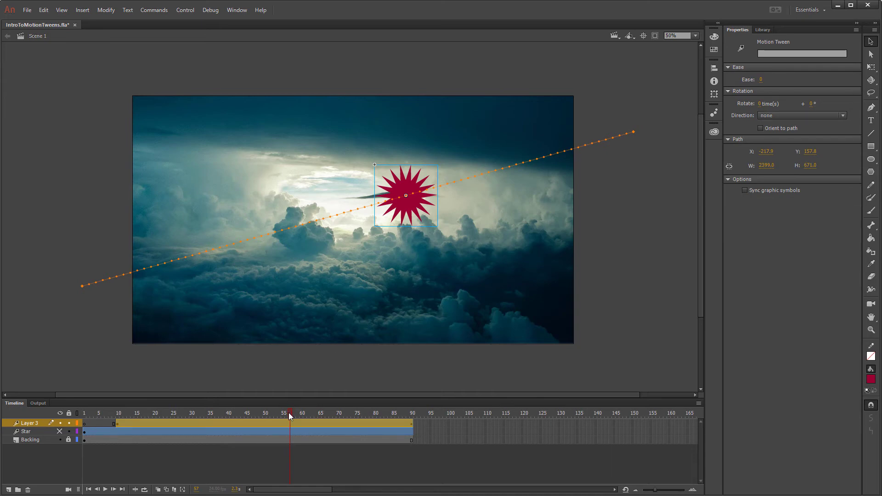
{"action": "left_click_drag", "start_coordinate": [289, 415], "coordinate": [120, 419]}
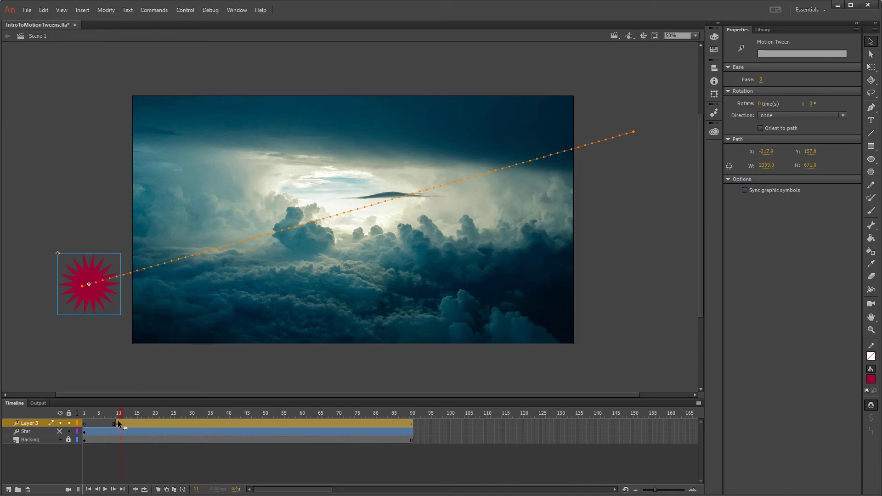
Step: Set the red star tween's Rotate to 3 times and Direction from CW to CCW
{"action": "left_click", "coordinate": [759, 104]}
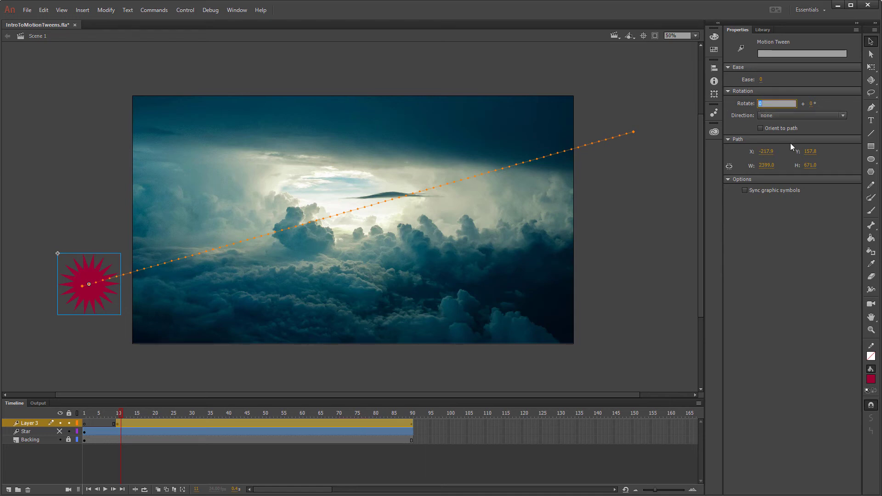
{"action": "type", "text": "3"}
{"action": "key", "text": "Return"}
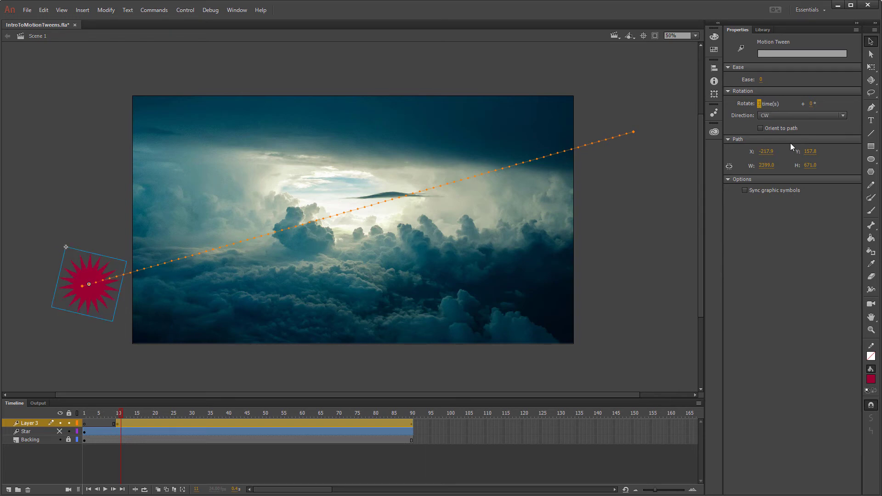
{"action": "left_click_drag", "start_coordinate": [122, 412], "coordinate": [184, 413]}
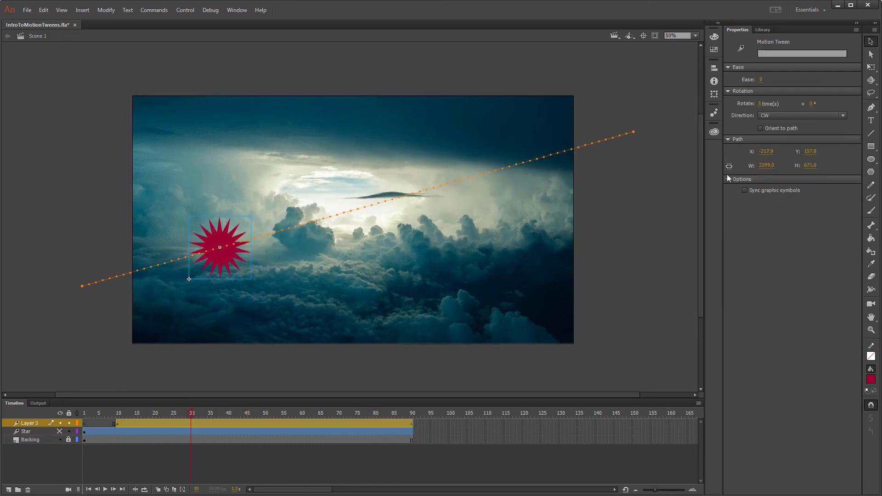
{"action": "left_click", "coordinate": [773, 116]}
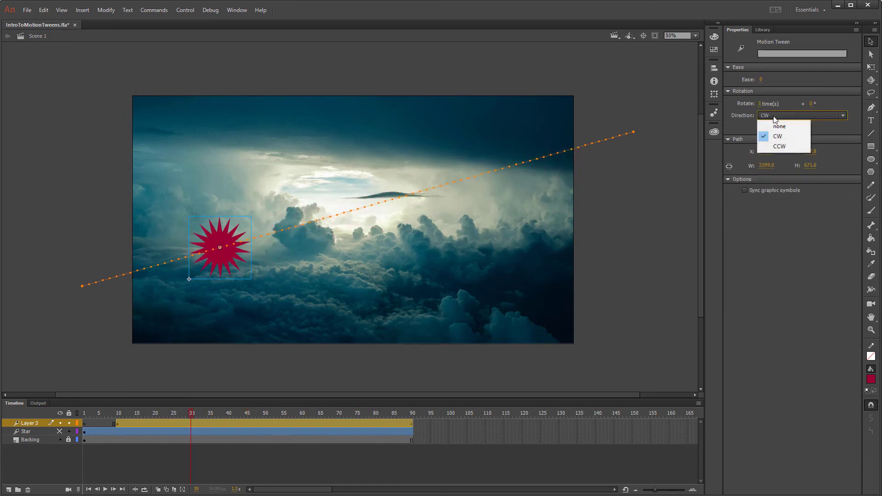
{"action": "left_click", "coordinate": [779, 147]}
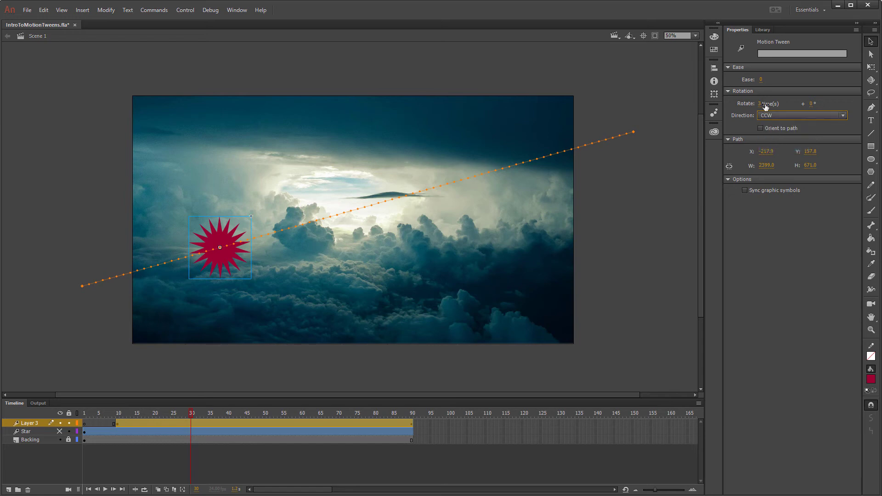
{"action": "left_click_drag", "start_coordinate": [187, 413], "coordinate": [282, 415]}
{"action": "left_click", "coordinate": [185, 413]}
Step: Bend the red star's path upward at frame 28 and drop its end point beside the right edge
{"action": "left_click", "coordinate": [197, 421]}
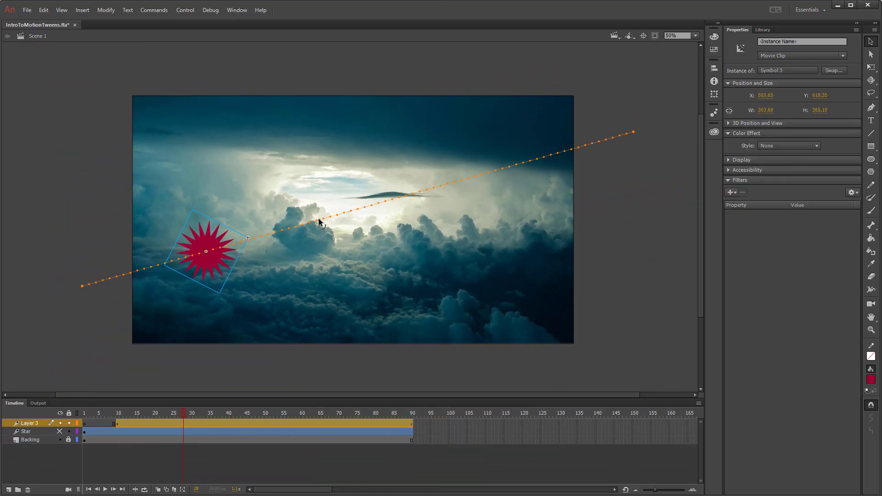
{"action": "left_click_drag", "start_coordinate": [318, 218], "coordinate": [286, 137]}
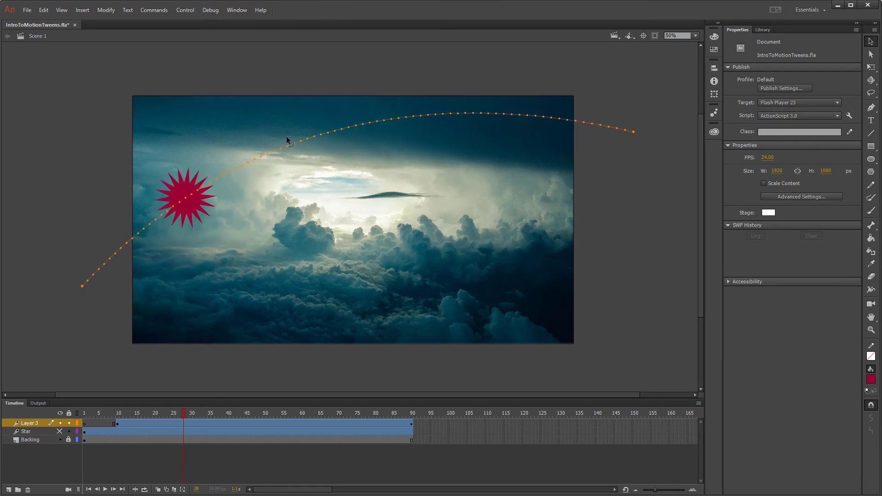
{"action": "left_click", "coordinate": [117, 413]}
{"action": "left_click_drag", "start_coordinate": [120, 414], "coordinate": [413, 445]}
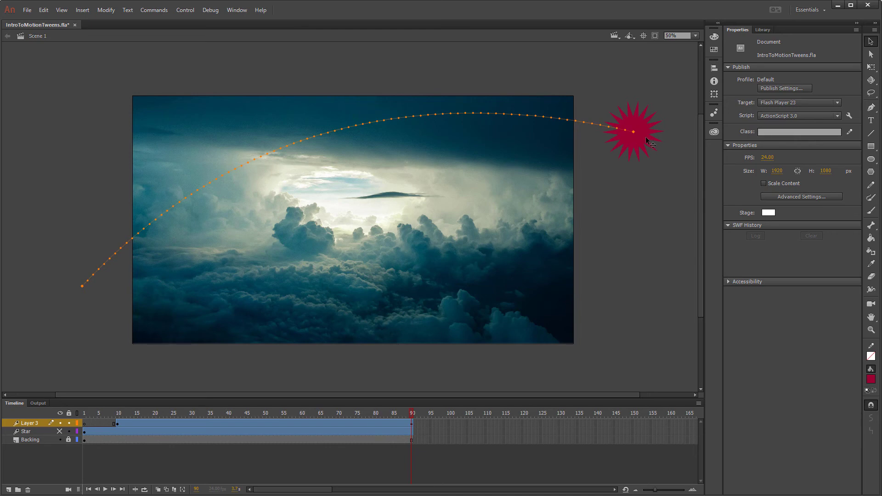
{"action": "left_click_drag", "start_coordinate": [635, 149], "coordinate": [616, 243]}
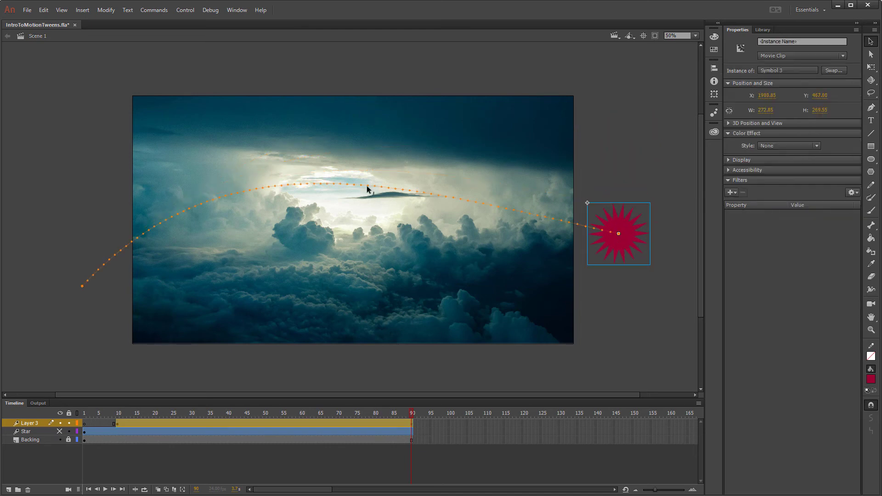
Step: Drag seven points along the red star's path up and down into peaks and dips
{"action": "left_click_drag", "start_coordinate": [346, 187], "coordinate": [353, 125]}
{"action": "left_click_drag", "start_coordinate": [227, 186], "coordinate": [178, 169]}
{"action": "left_click_drag", "start_coordinate": [471, 166], "coordinate": [468, 147]}
{"action": "left_click_drag", "start_coordinate": [514, 170], "coordinate": [490, 222]}
{"action": "left_click_drag", "start_coordinate": [510, 199], "coordinate": [511, 170]}
{"action": "left_click_drag", "start_coordinate": [552, 164], "coordinate": [554, 160]}
{"action": "left_click_drag", "start_coordinate": [349, 125], "coordinate": [340, 183]}
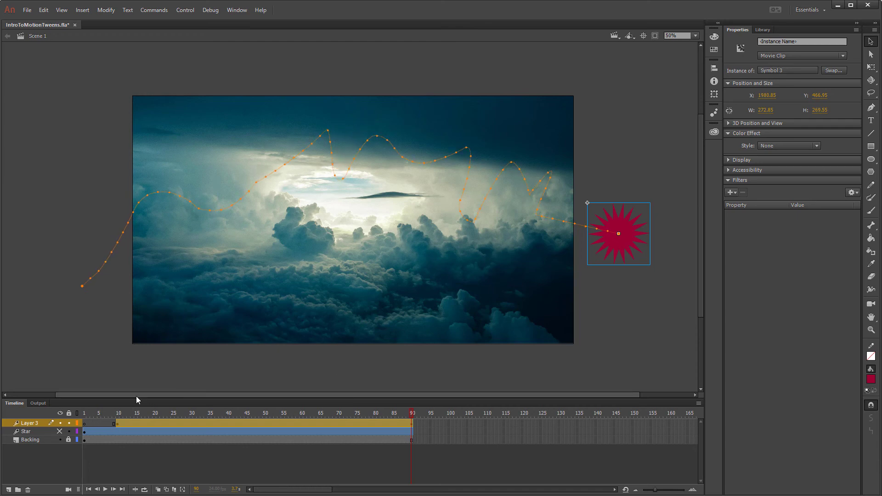
Step: Preview the red star's motion, then undo the wavy path edits three times
{"action": "left_click", "coordinate": [110, 431]}
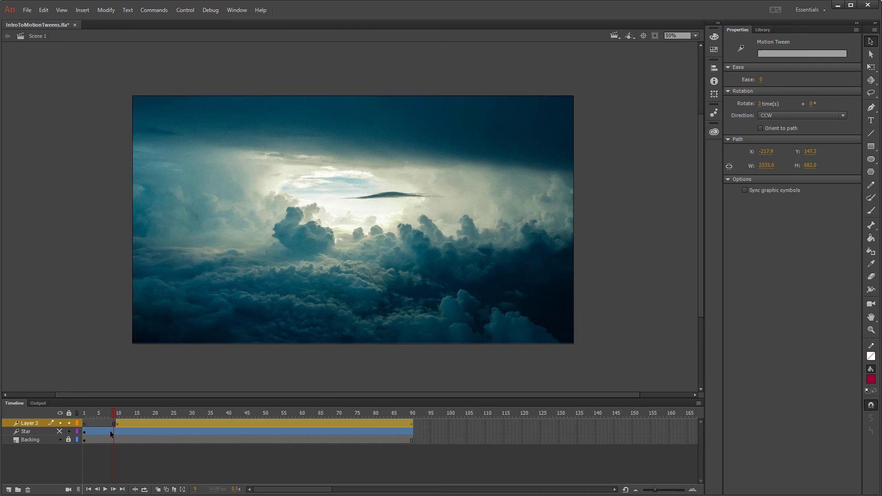
{"action": "left_click", "coordinate": [105, 490]}
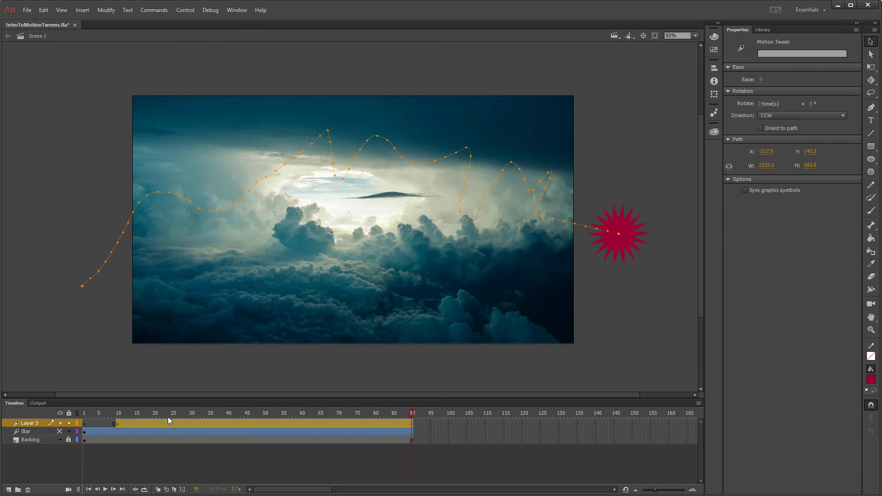
{"action": "key", "text": "ctrl+z"}
{"action": "key", "text": "ctrl+z"}
{"action": "key", "text": "ctrl+z"}
{"action": "key", "text": "ctrl+z"}
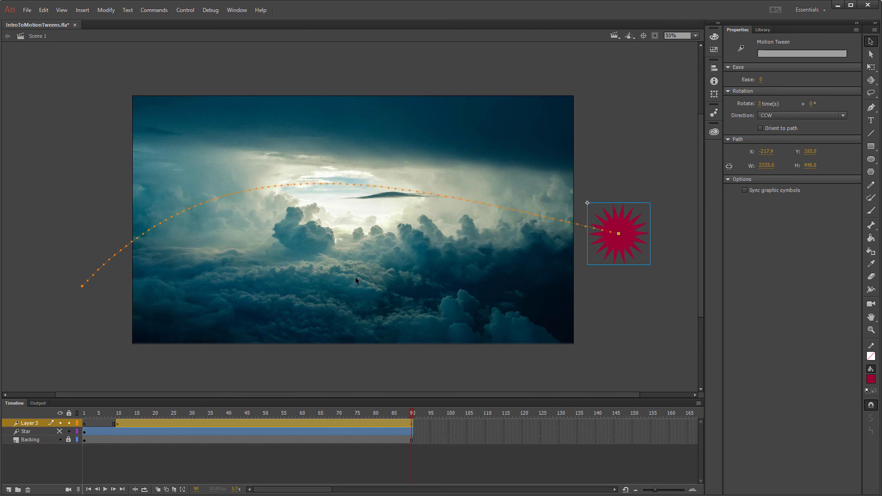
{"action": "key", "text": "ctrl+z"}
{"action": "key", "text": "ctrl+z"}
{"action": "key", "text": "ctrl+z"}
{"action": "key", "text": "ctrl+z"}
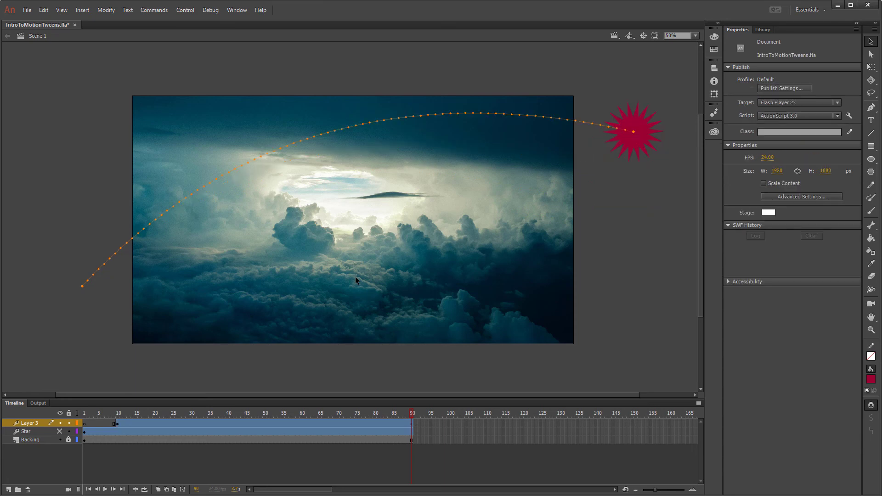
{"action": "key", "text": "ctrl+z"}
{"action": "key", "text": "ctrl+z"}
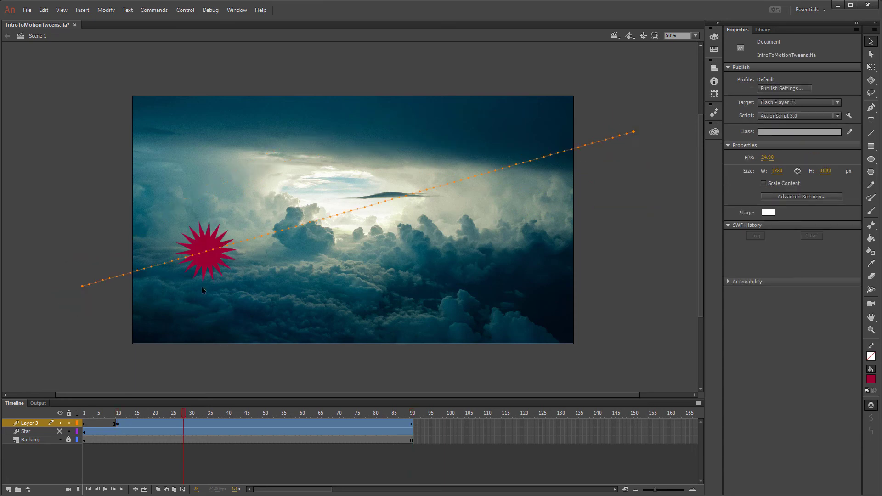
Step: Lower the red star's end point right of the stage and bend its path into a high arc
{"action": "left_click_drag", "start_coordinate": [187, 414], "coordinate": [412, 416]}
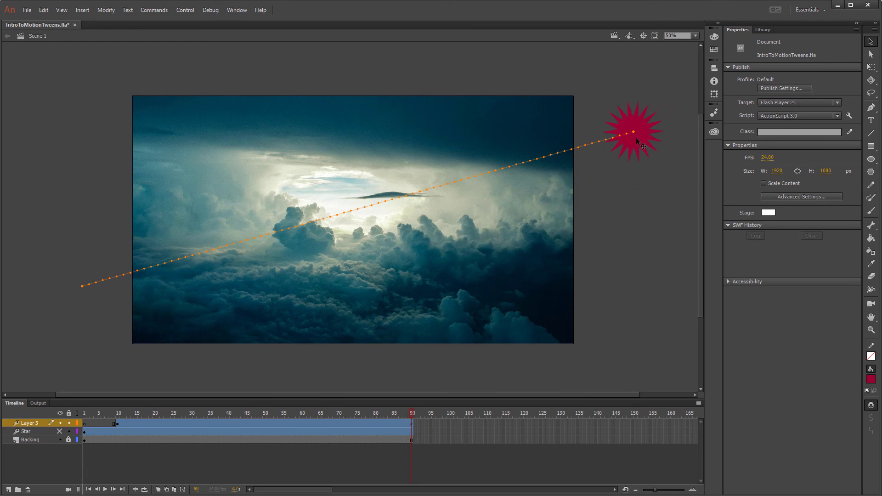
{"action": "left_click_drag", "start_coordinate": [636, 139], "coordinate": [615, 245]}
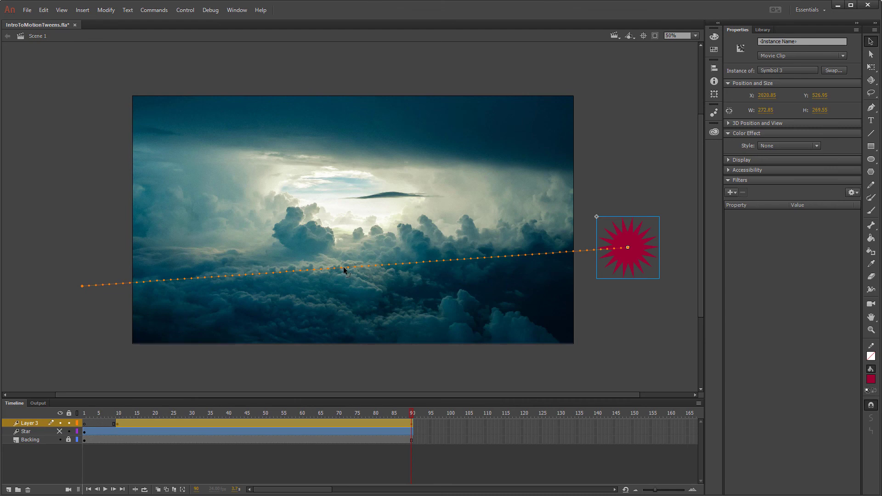
{"action": "left_click_drag", "start_coordinate": [345, 270], "coordinate": [330, 134]}
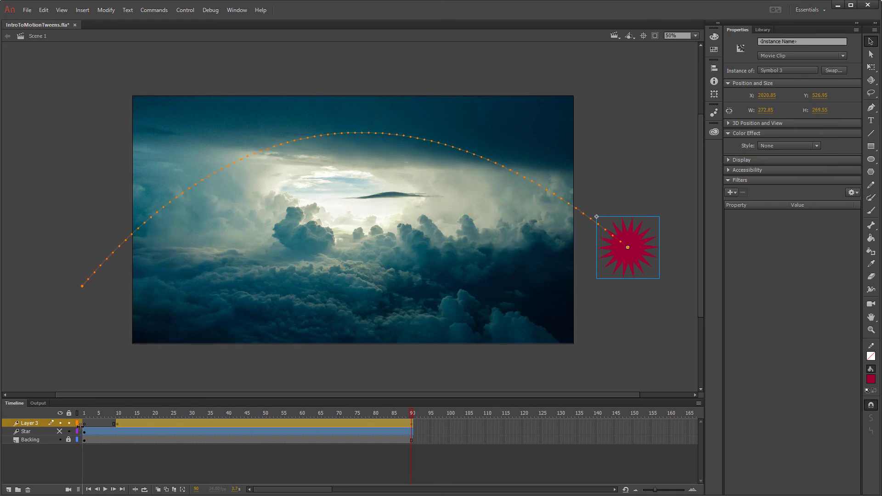
Step: Show the Star layer again and move the blue star's frame-90 position to the lower right
{"action": "left_click", "coordinate": [59, 432]}
{"action": "left_click", "coordinate": [86, 414]}
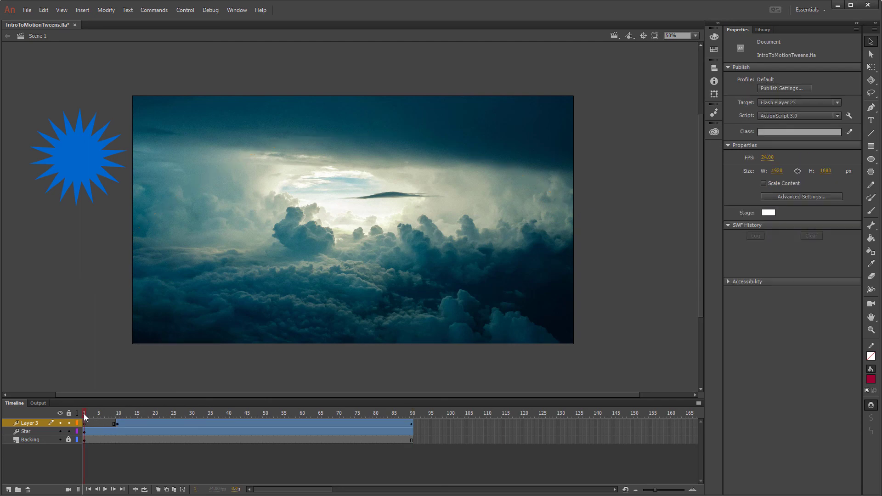
{"action": "left_click", "coordinate": [86, 423]}
{"action": "left_click", "coordinate": [78, 171]}
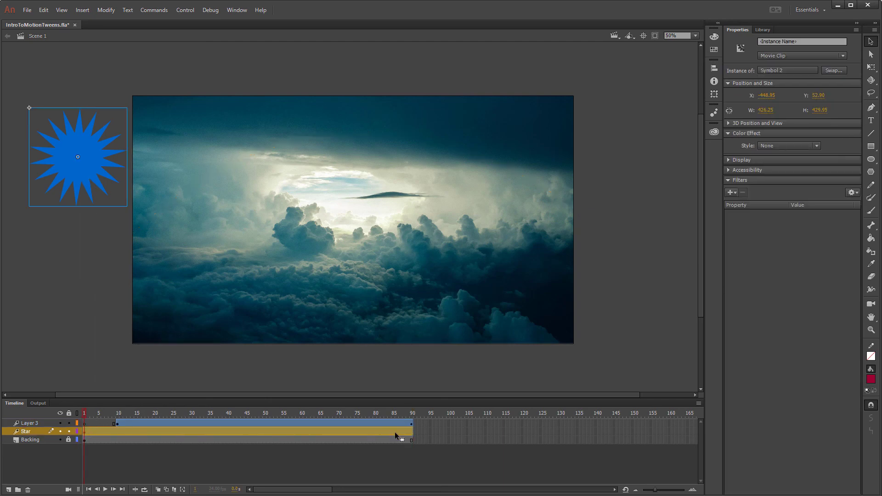
{"action": "left_click", "coordinate": [410, 432]}
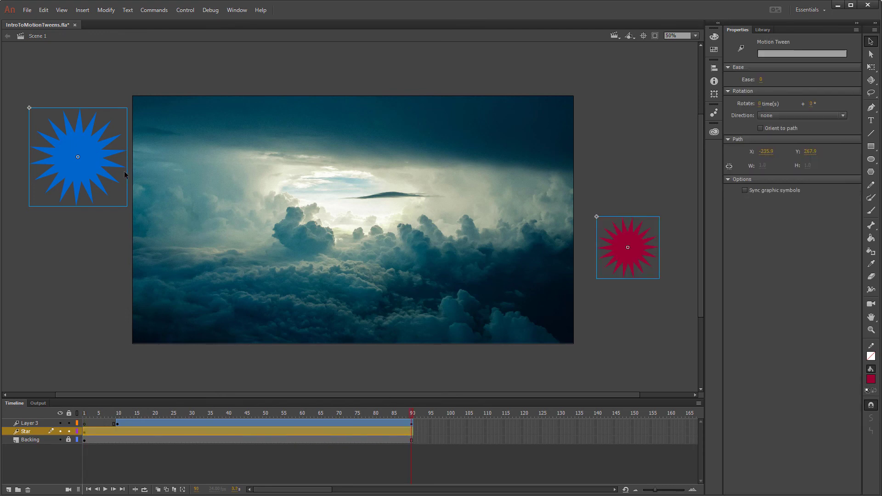
{"action": "left_click_drag", "start_coordinate": [94, 159], "coordinate": [650, 307]}
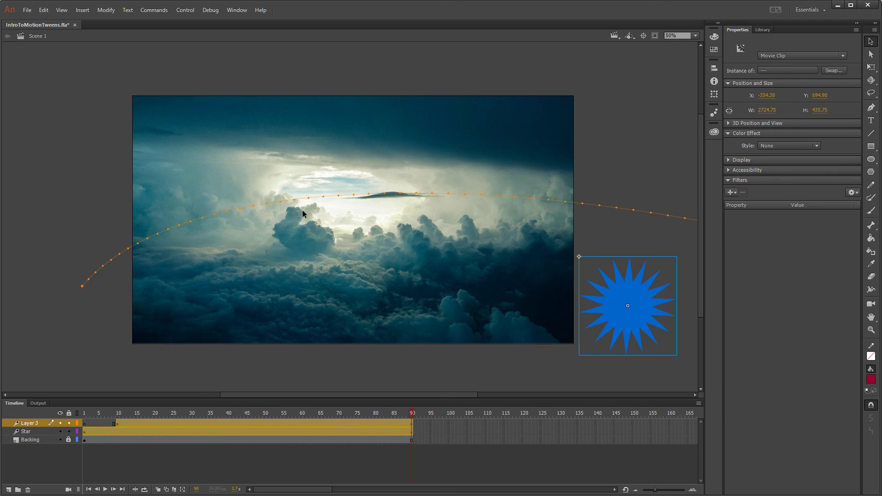
Step: Scrub the timeline to preview both stars' motion and reselect the blue star
{"action": "left_click_drag", "start_coordinate": [411, 413], "coordinate": [78, 395]}
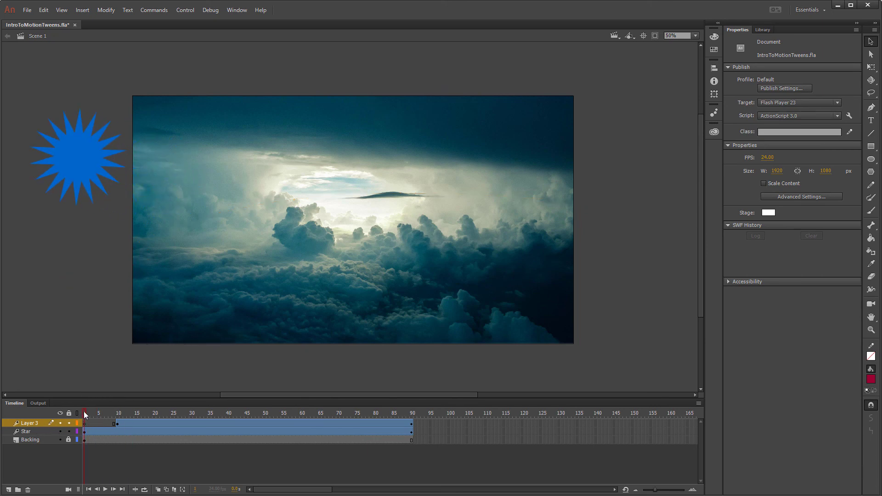
{"action": "left_click_drag", "start_coordinate": [84, 414], "coordinate": [103, 415]}
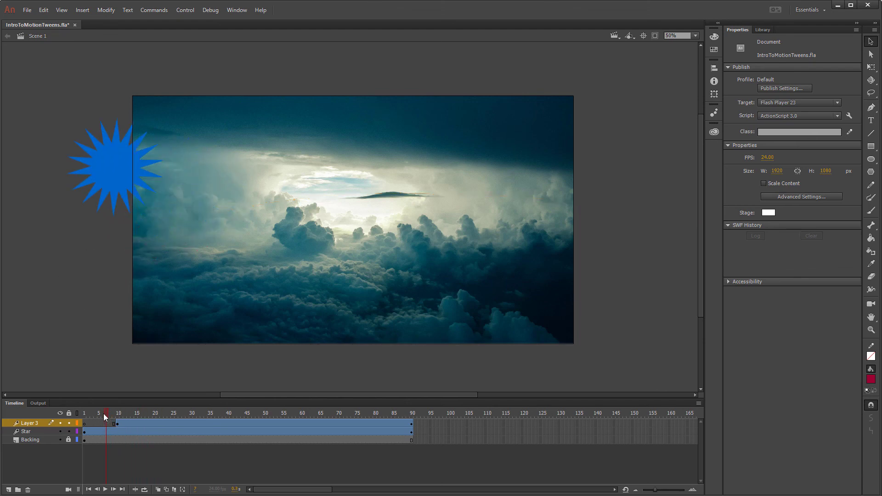
{"action": "left_click", "coordinate": [30, 431]}
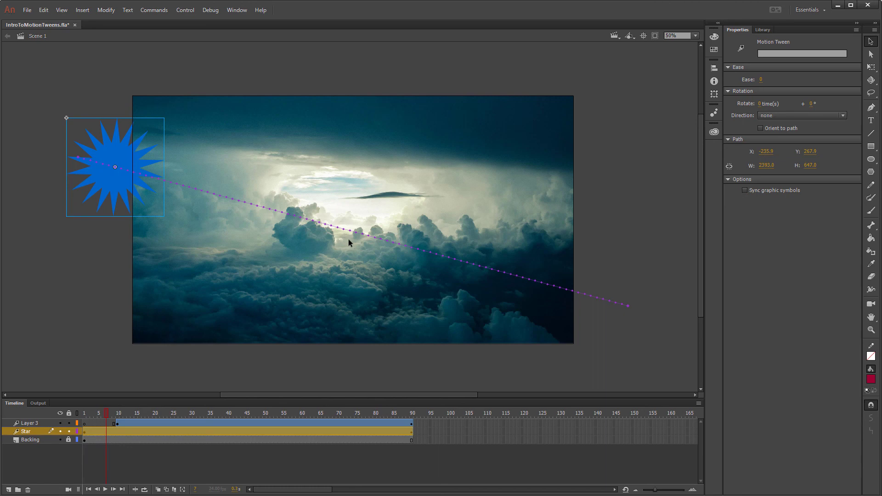
{"action": "left_click_drag", "start_coordinate": [110, 416], "coordinate": [76, 399]}
{"action": "left_click", "coordinate": [76, 202]}
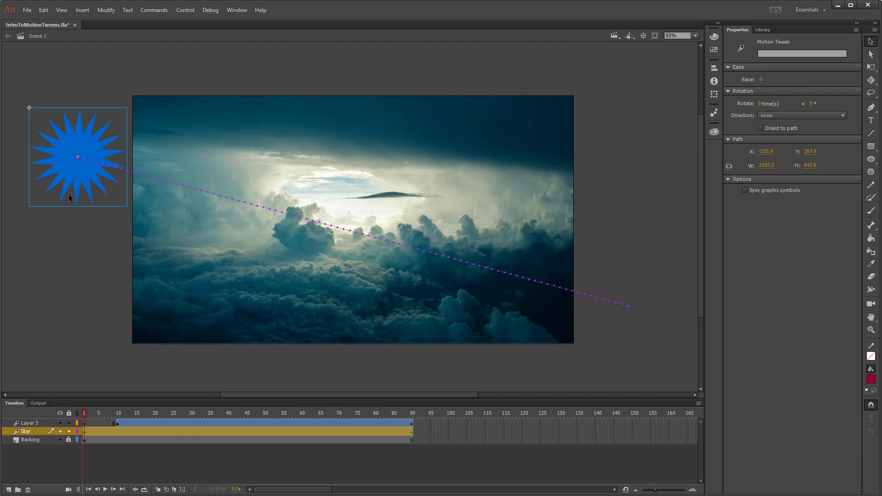
{"action": "left_click", "coordinate": [82, 178]}
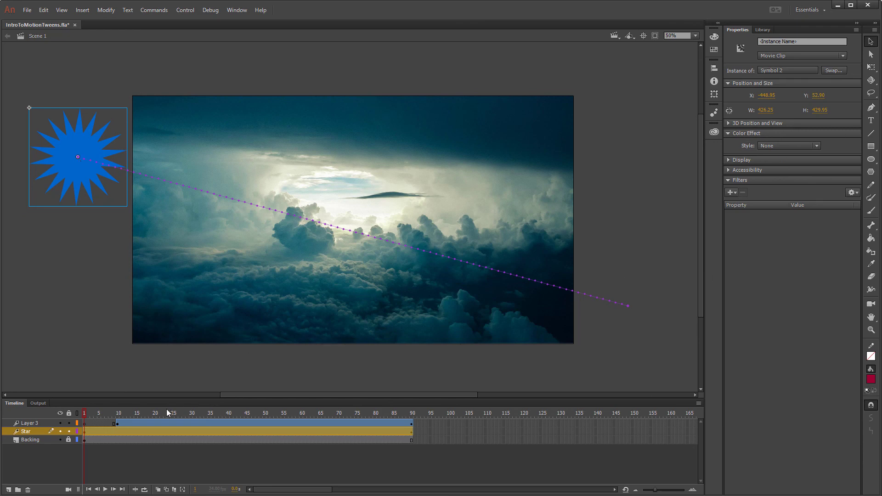
Step: Set the blue star tween's Rotate to 8 times clockwise and preview the spin
{"action": "left_click", "coordinate": [91, 432]}
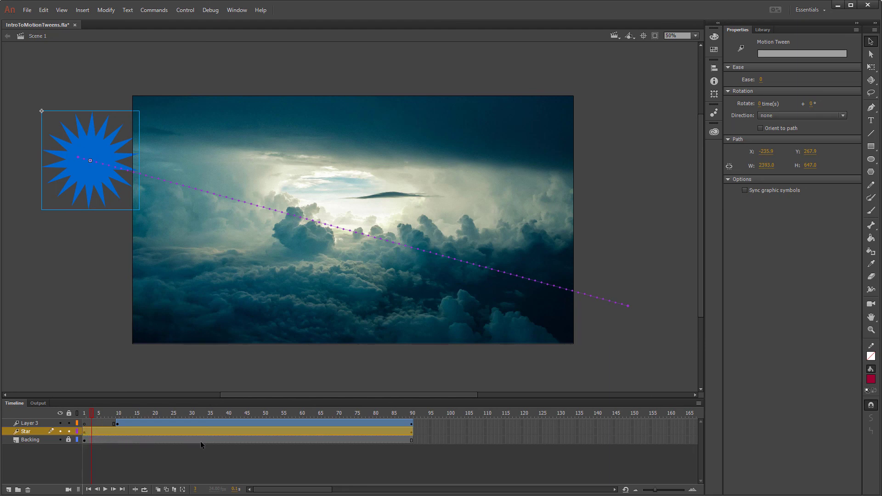
{"action": "left_click", "coordinate": [760, 104]}
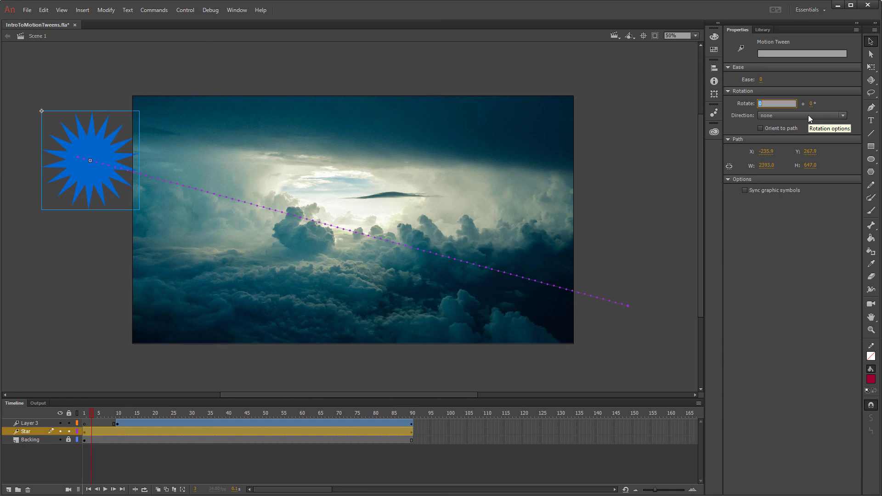
{"action": "type", "text": "8"}
{"action": "key", "text": "Return"}
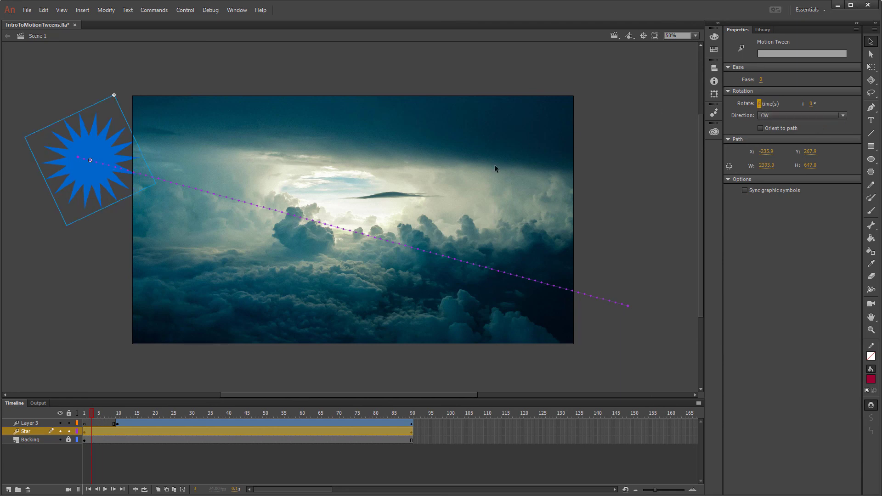
{"action": "left_click_drag", "start_coordinate": [119, 412], "coordinate": [174, 427]}
Step: Drag the middle of the blue star's path downward into a sagging curve through the clouds
{"action": "left_click", "coordinate": [173, 432]}
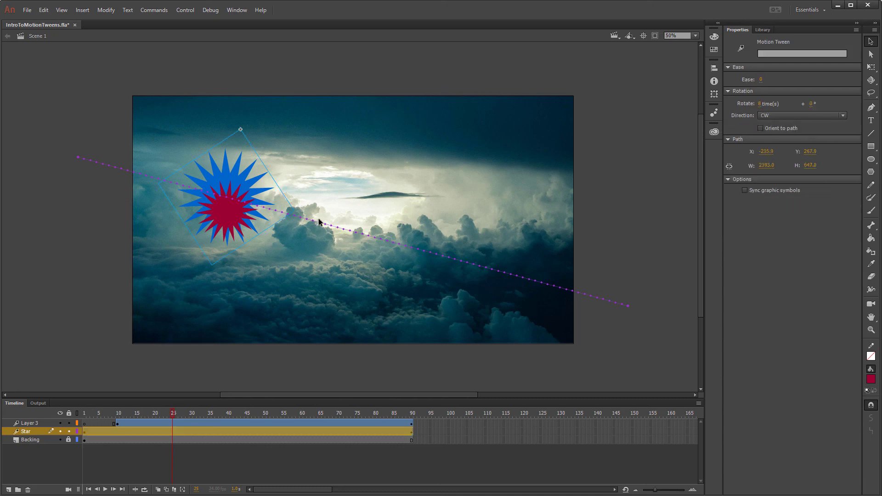
{"action": "left_click_drag", "start_coordinate": [322, 223], "coordinate": [278, 301]}
{"action": "left_click_drag", "start_coordinate": [177, 410], "coordinate": [69, 414]}
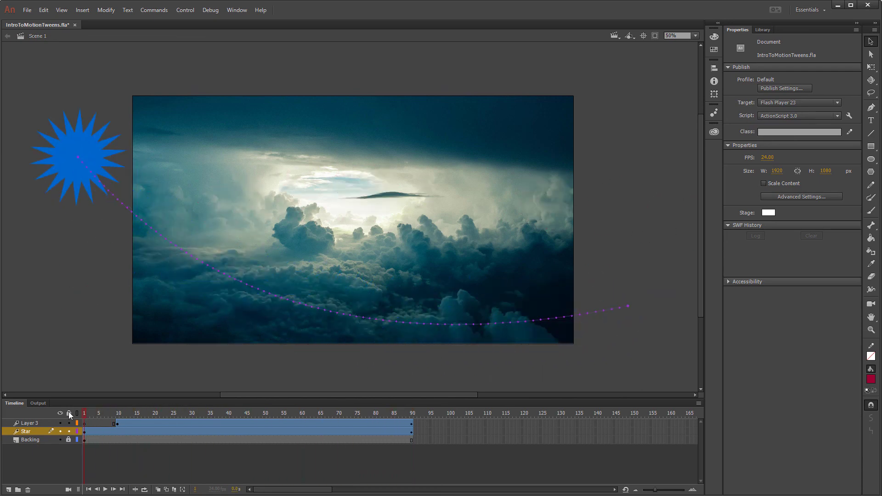
Step: Export the animation as 1920×1080 video with conversion in Adobe Media Encoder
{"action": "left_click", "coordinate": [25, 11]}
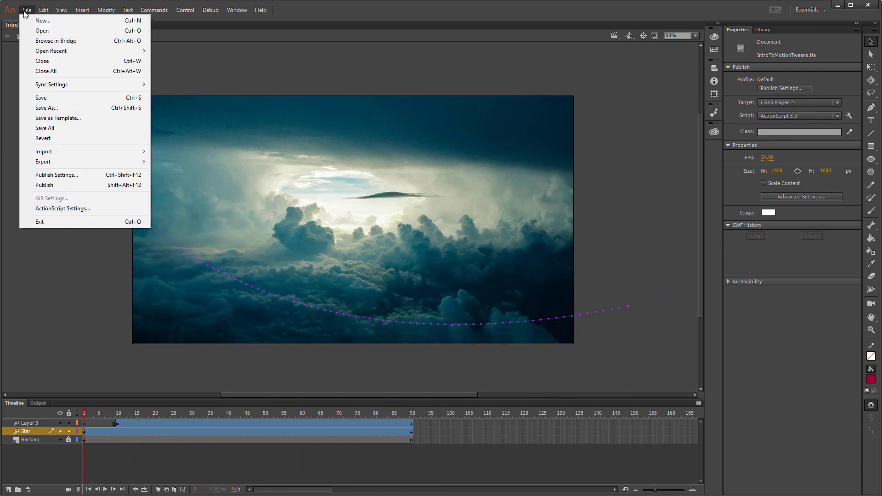
{"action": "mouse_move", "coordinate": [49, 162]}
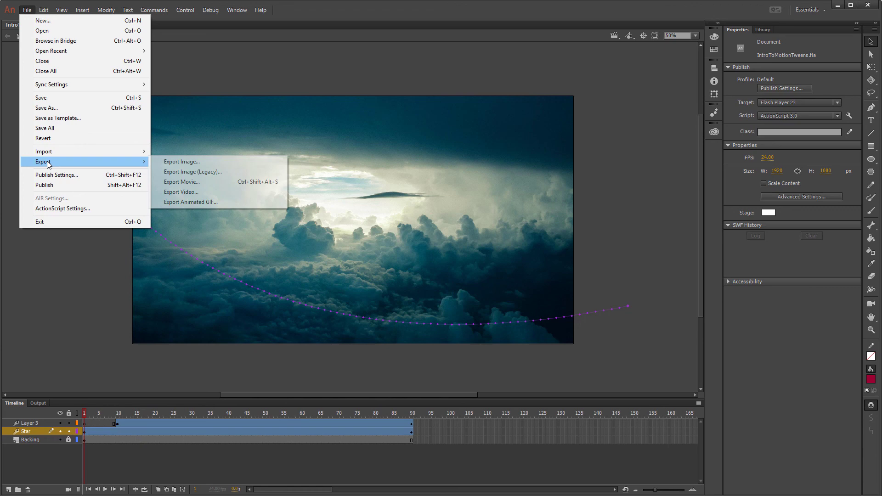
{"action": "left_click", "coordinate": [187, 193]}
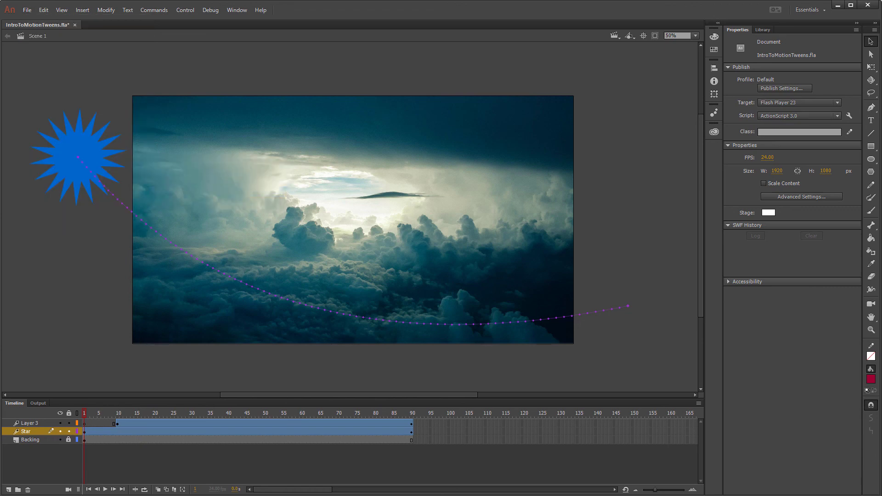
{"action": "left_click_drag", "start_coordinate": [589, 121], "coordinate": [327, 122]}
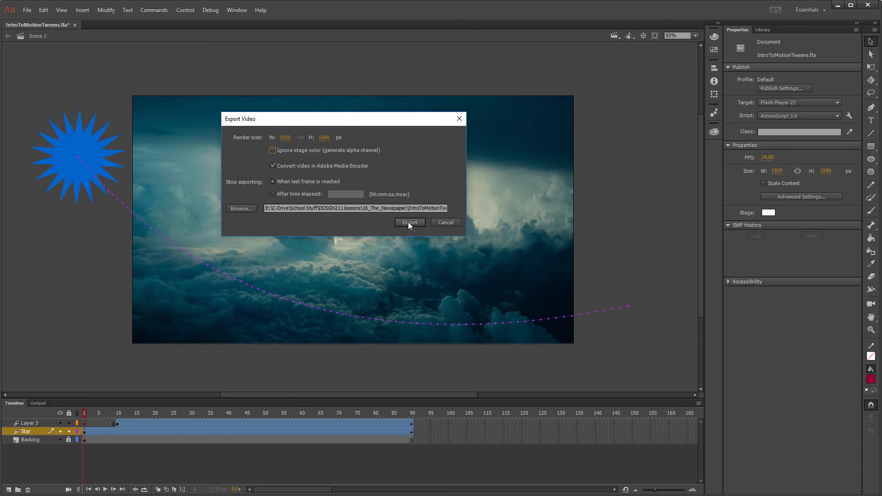
{"action": "left_click", "coordinate": [456, 221]}
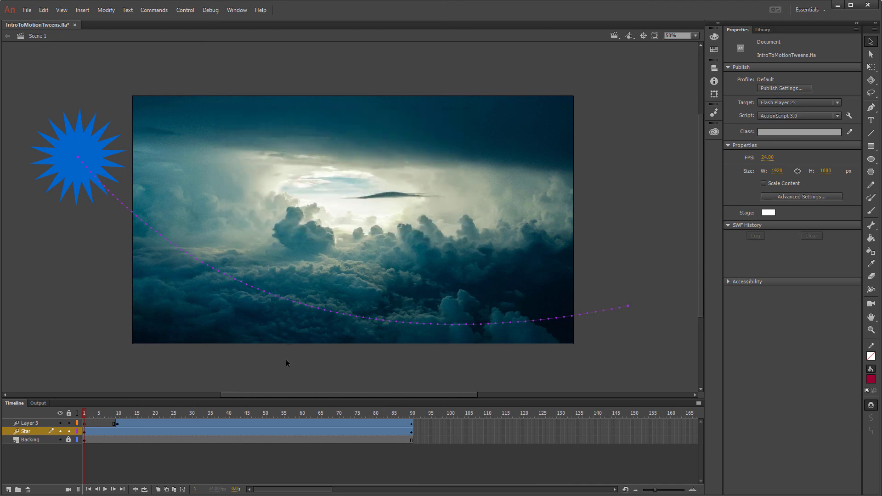